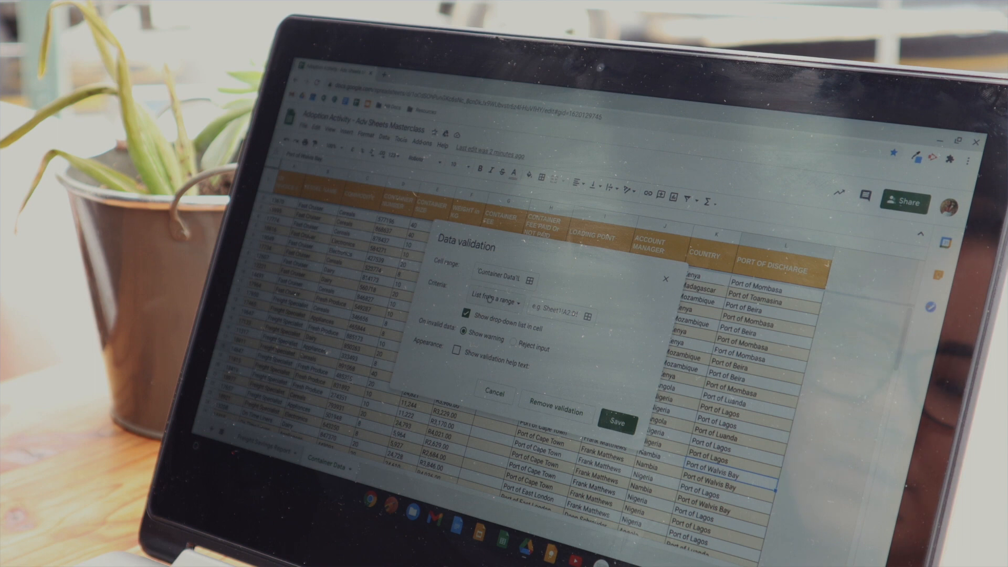
pyautogui.click(491, 315)
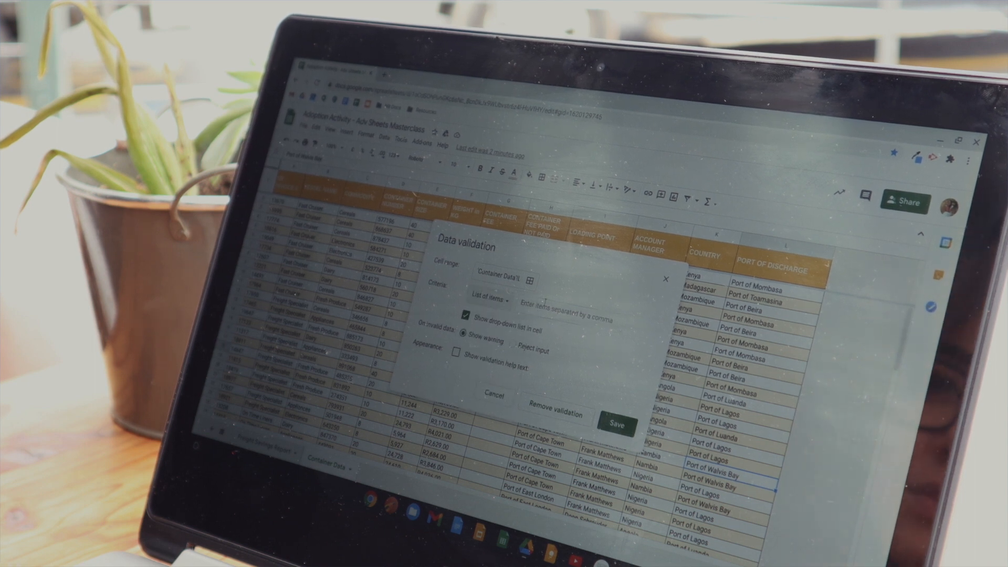
pyautogui.write('Paid, Not')
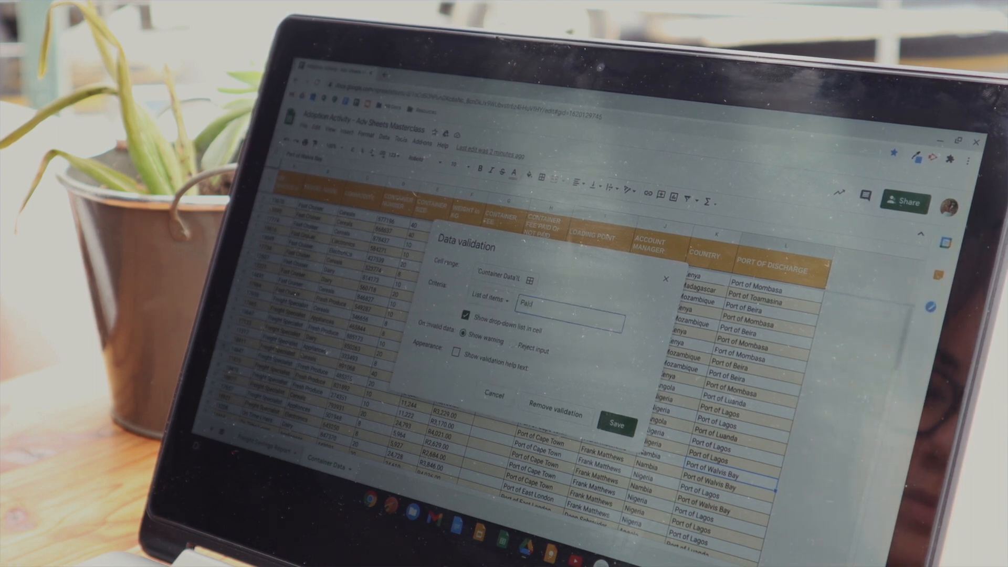
pyautogui.write(' Paid, P')
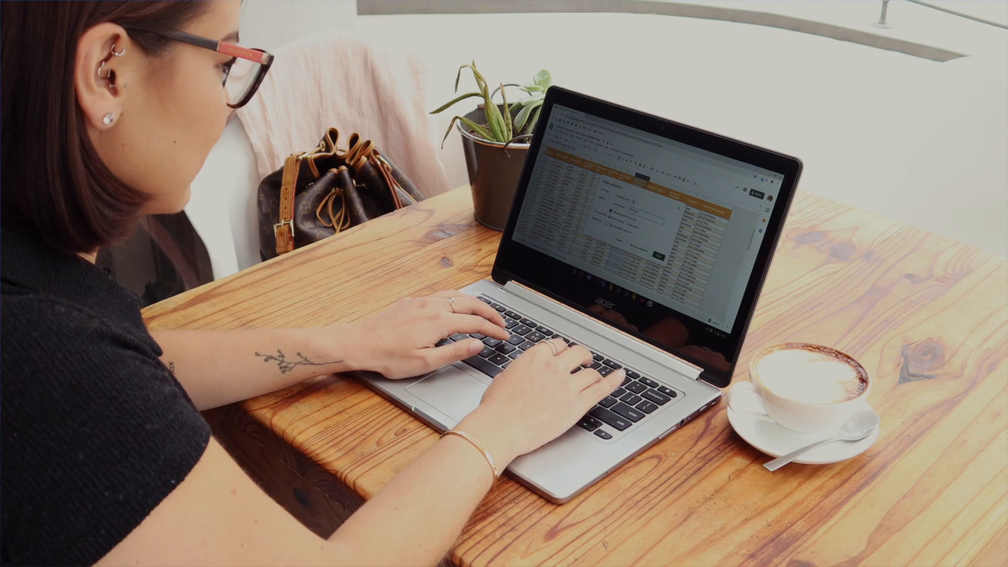
pyautogui.write('ending')
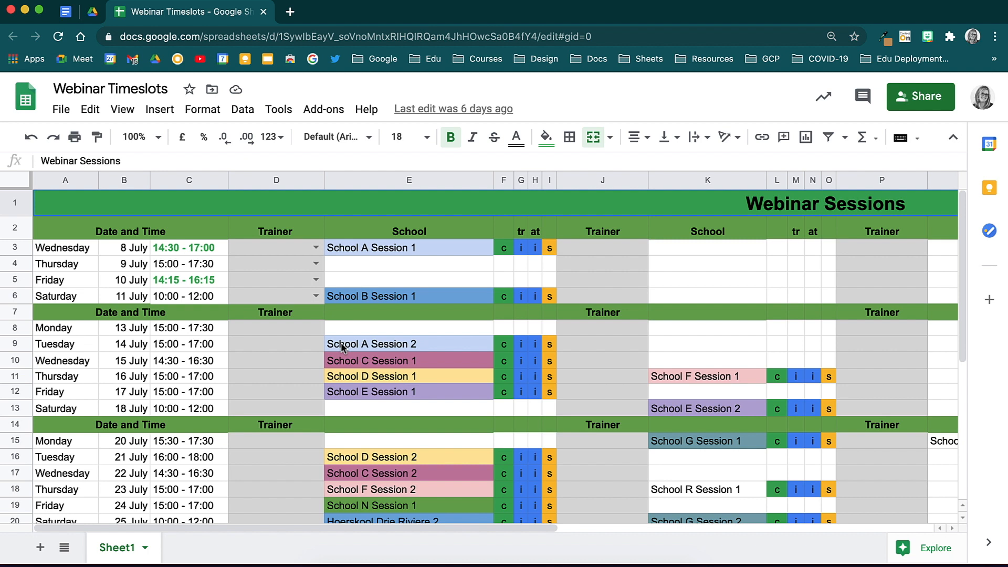
# Look through the webinar schedule and inspect the existing Trainer drop-down options in cells D3 and D5.
pyautogui.scroll(-5, 341, 342)
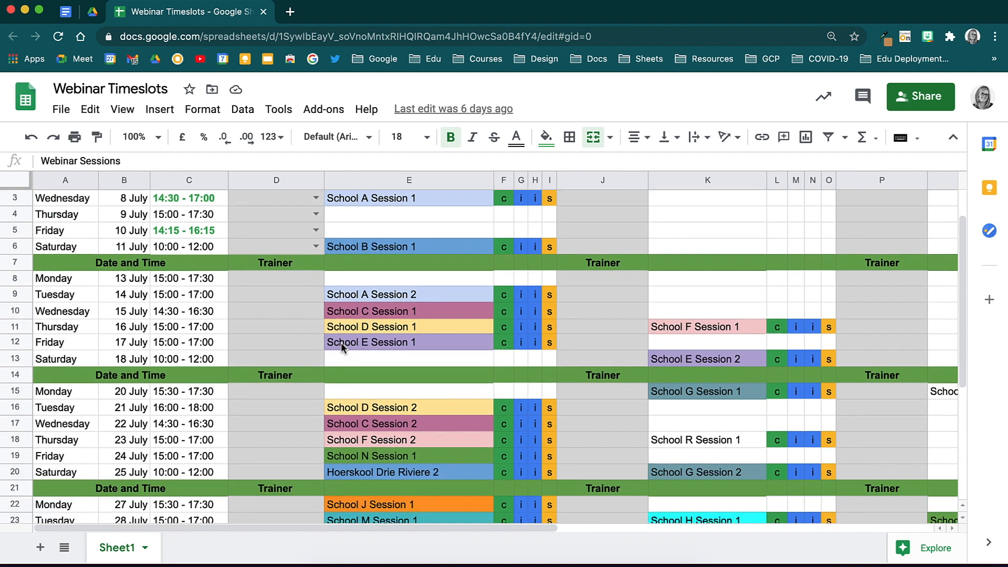
pyautogui.scroll(-3, 341, 343)
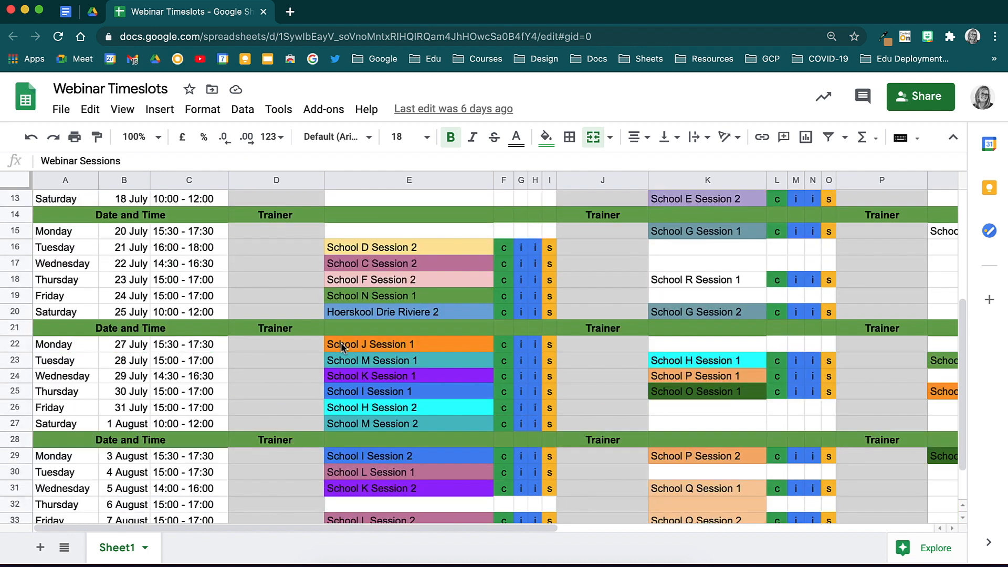
pyautogui.scroll(-2, 342, 347)
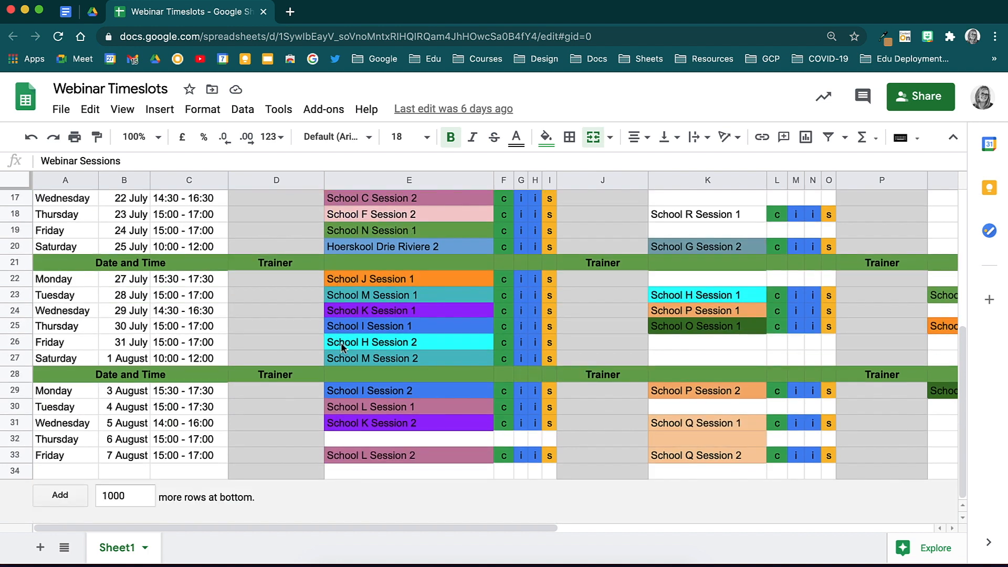
pyautogui.scroll(4, 341, 343)
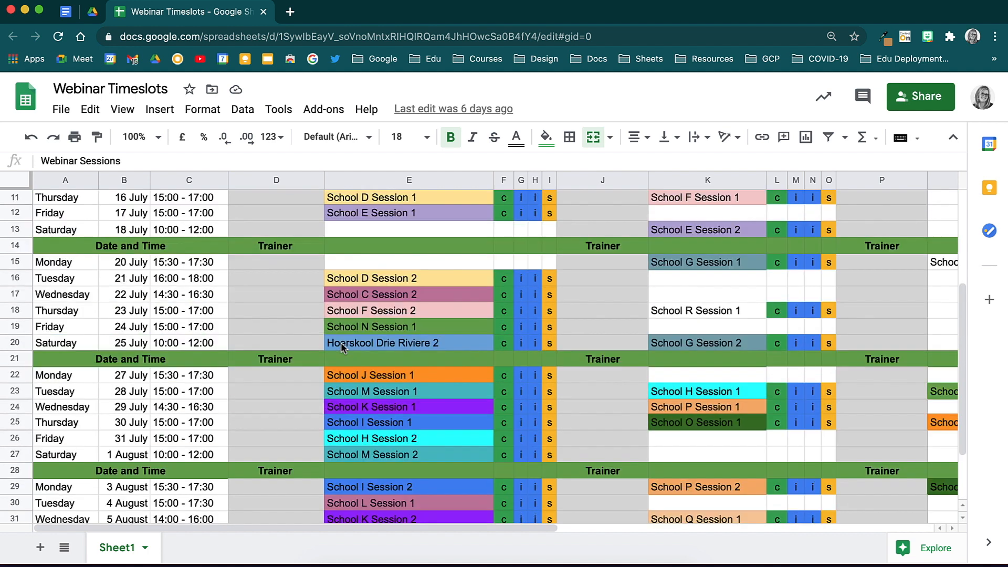
pyautogui.scroll(6, 341, 343)
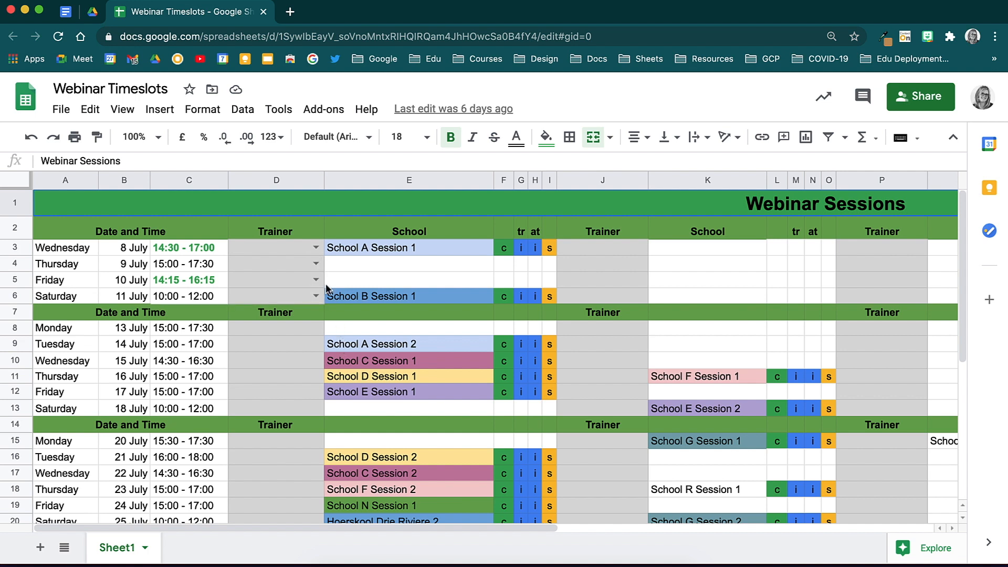
pyautogui.click(316, 248)
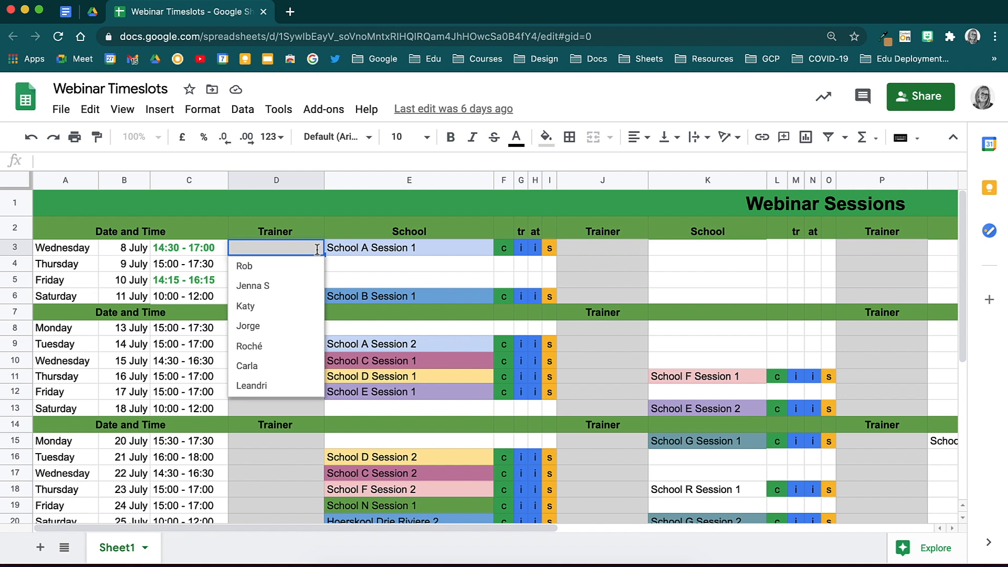
pyautogui.click(349, 270)
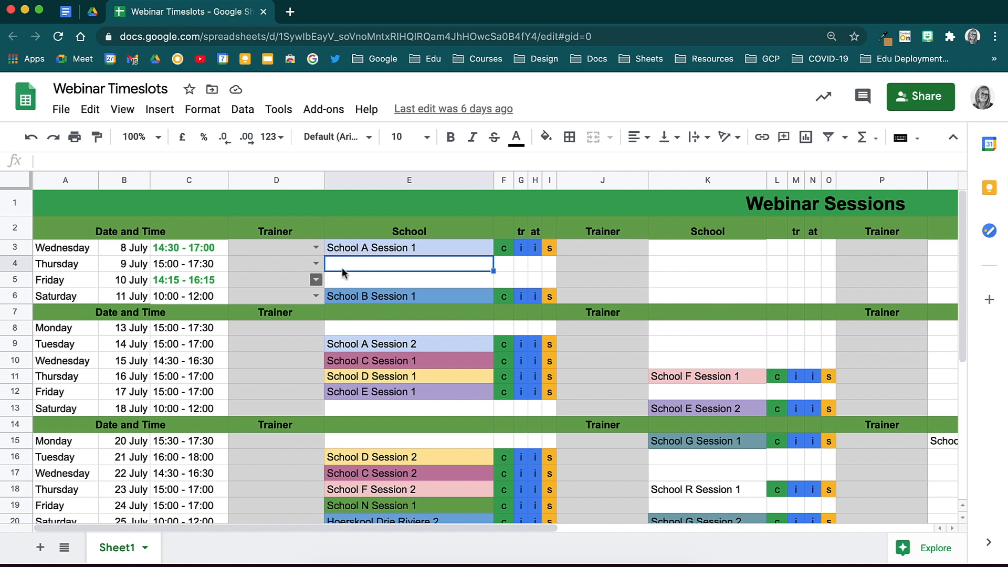
pyautogui.click(320, 281)
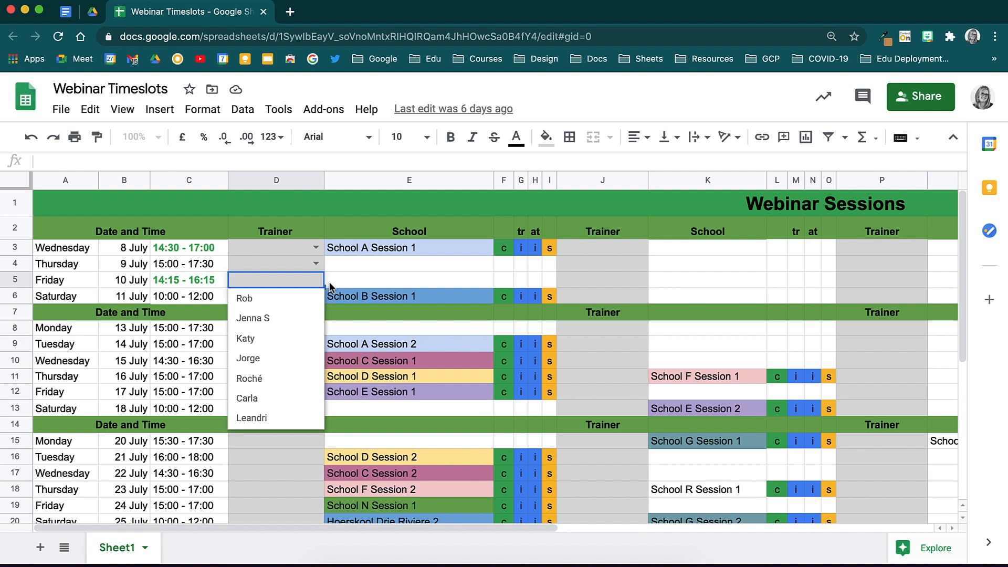
pyautogui.click(341, 288)
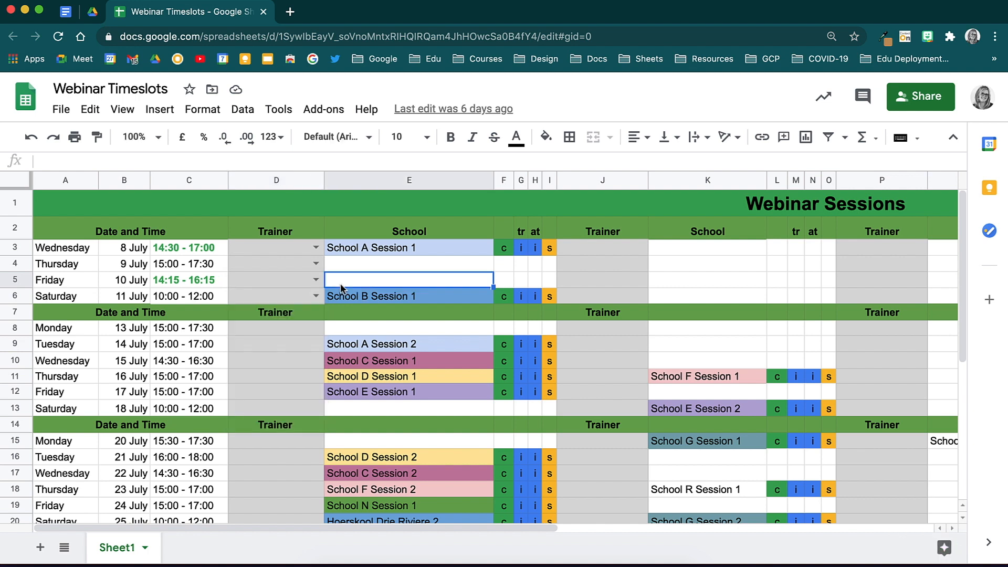
# Apply data validation to D8:D13 with a list from the range A8:A13, and check the drop-down options in D8.
pyautogui.moveTo(297, 328); pyautogui.dragTo(298, 408)
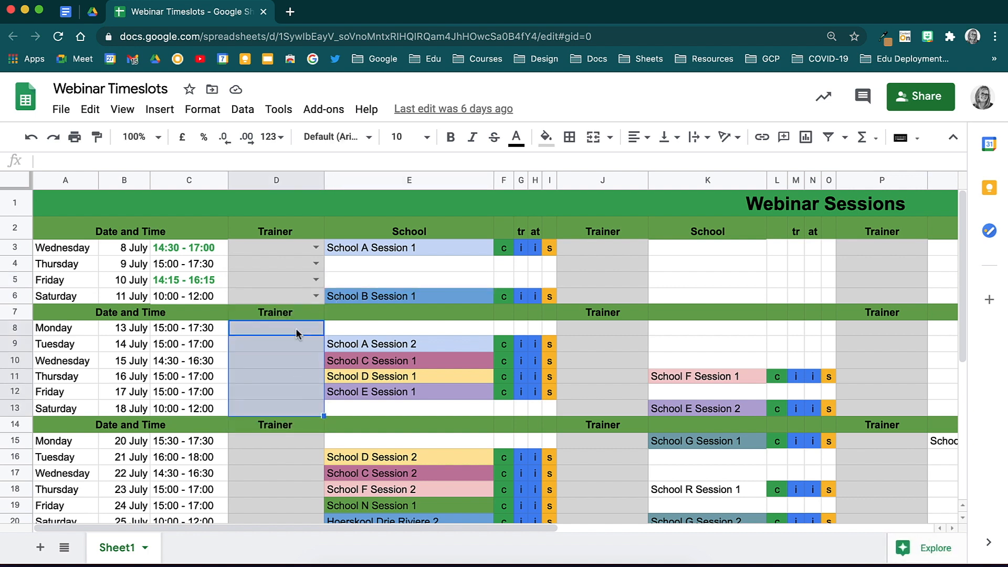
pyautogui.click(239, 116)
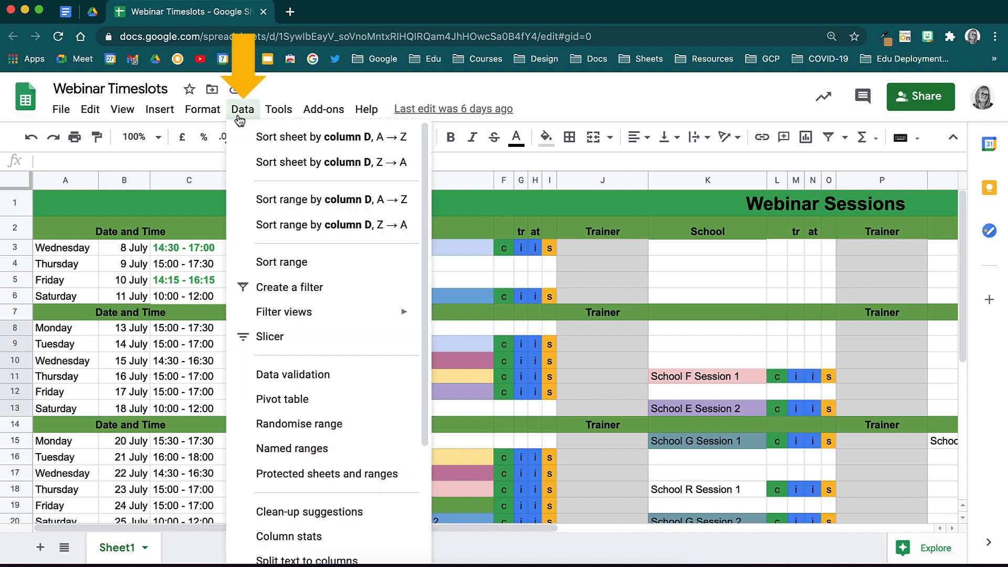
pyautogui.click(352, 385)
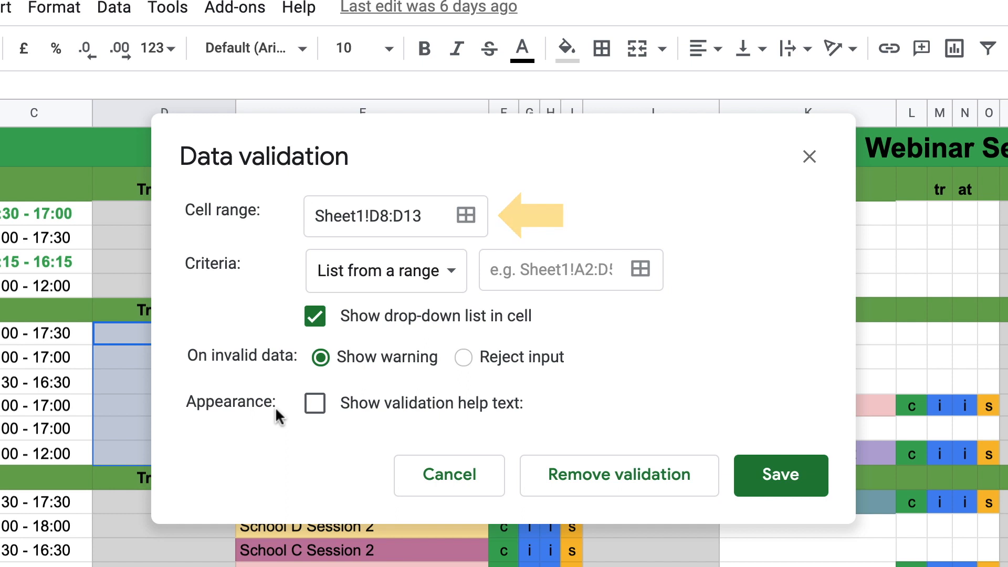
pyautogui.click(456, 272)
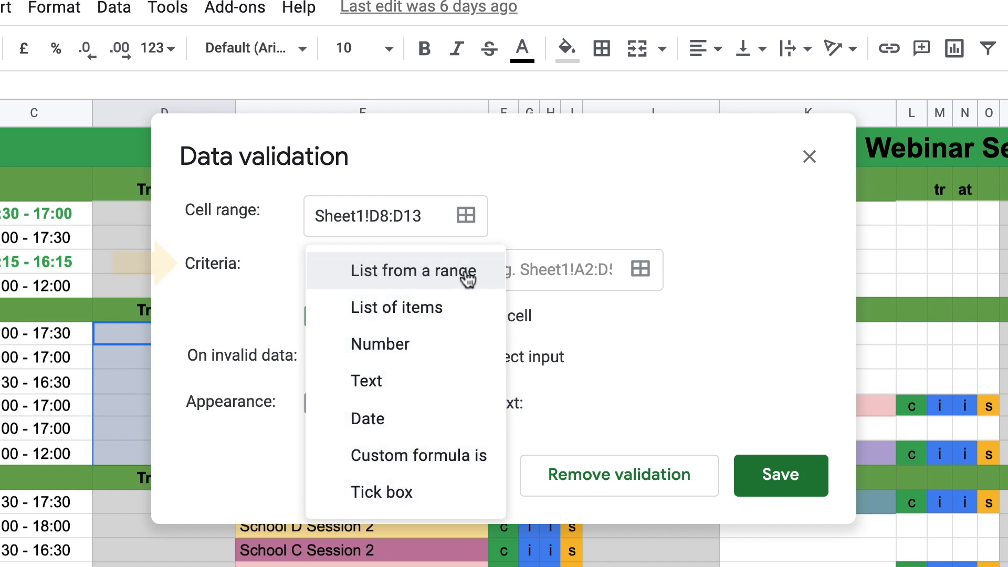
pyautogui.click(483, 274)
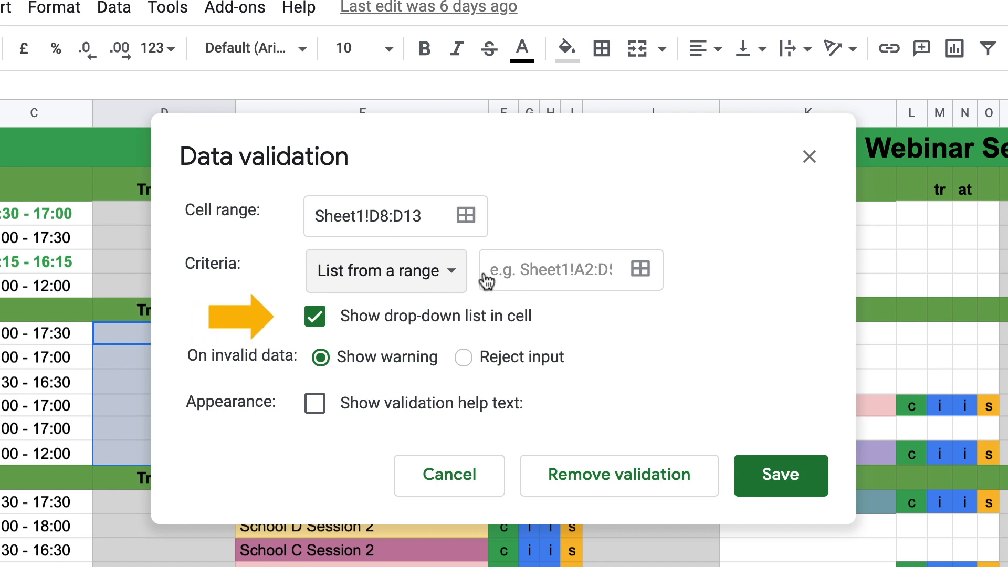
pyautogui.click(522, 272)
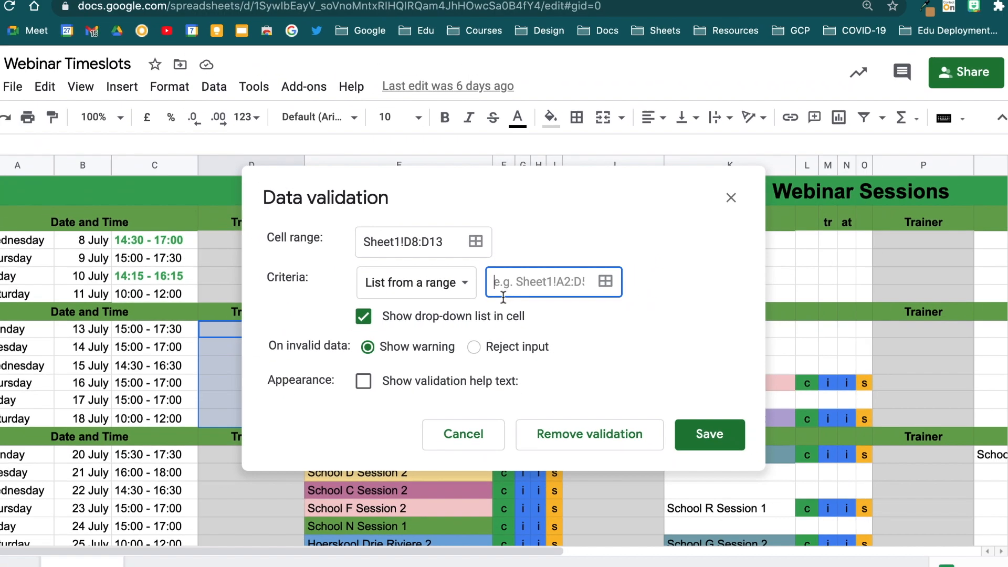
pyautogui.moveTo(79, 330); pyautogui.dragTo(82, 411)
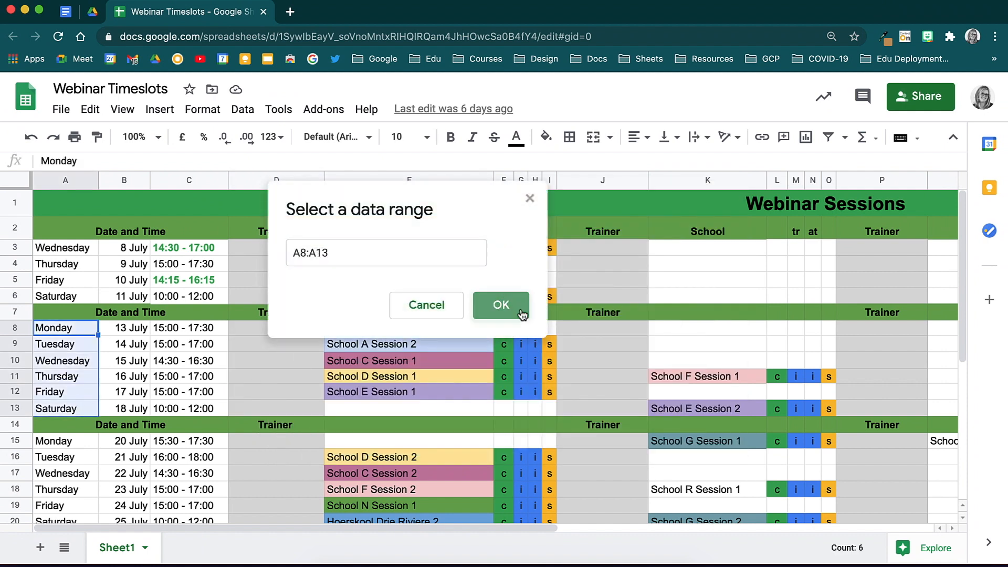
pyautogui.click(520, 309)
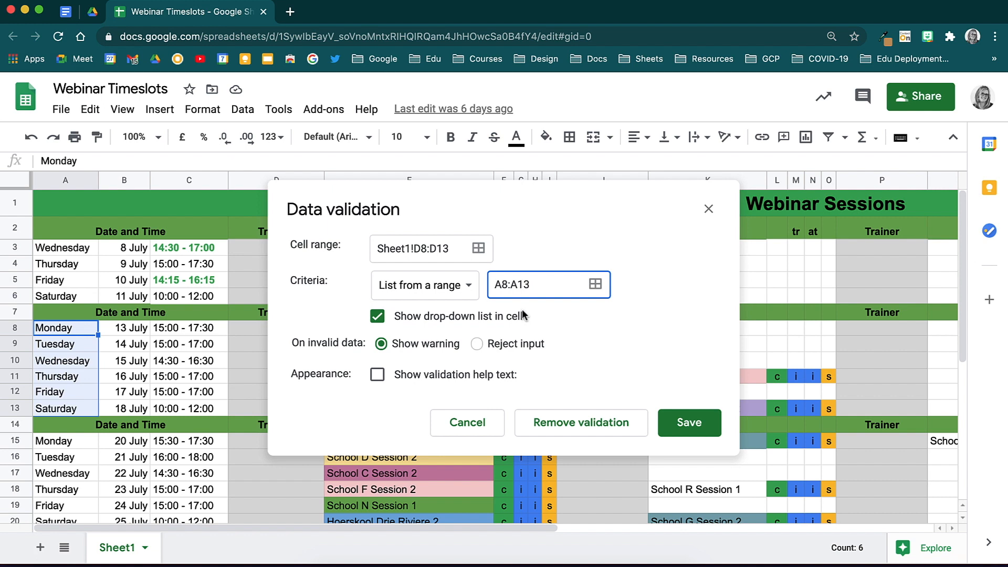
pyautogui.click(688, 422)
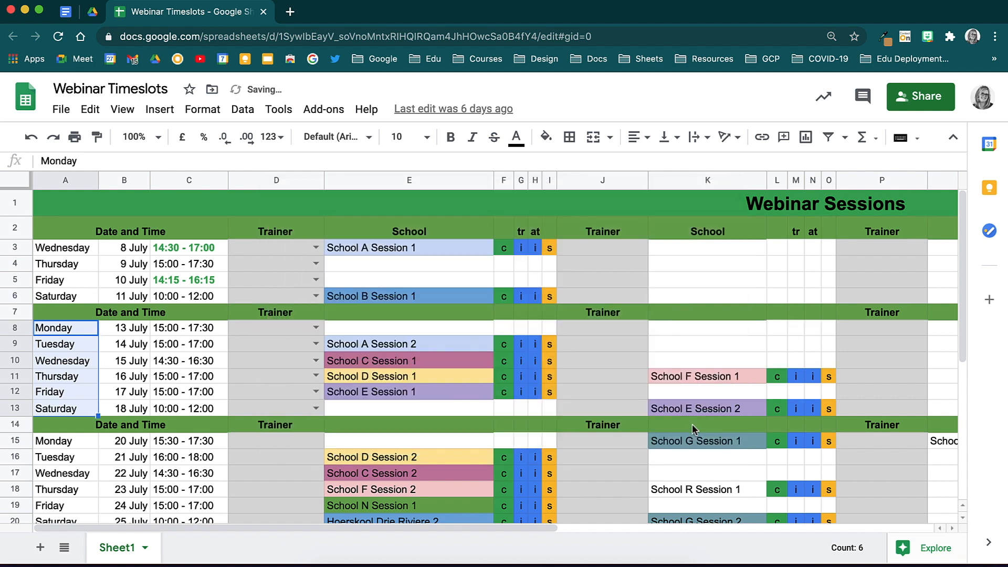
pyautogui.click(315, 327)
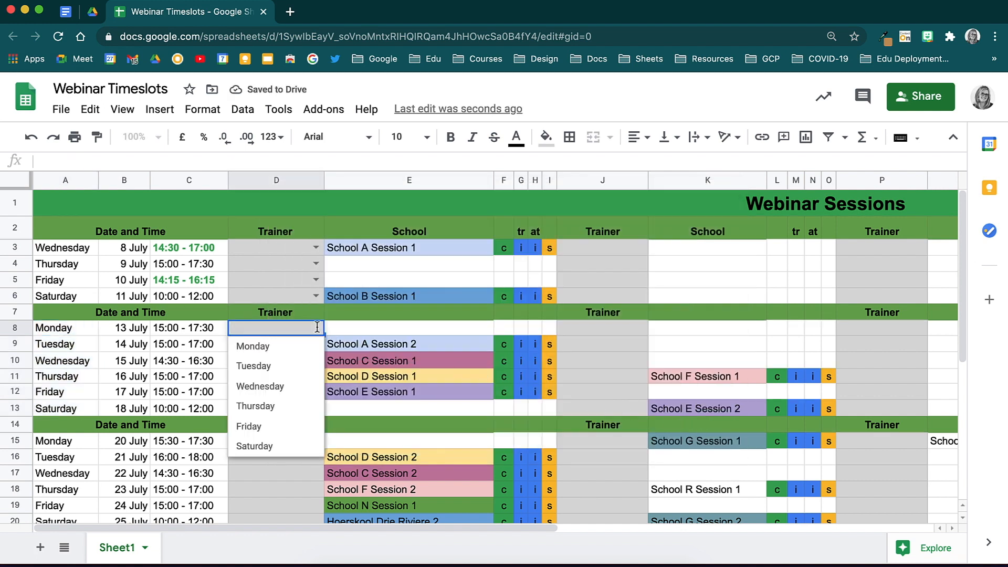
pyautogui.press('Escape')
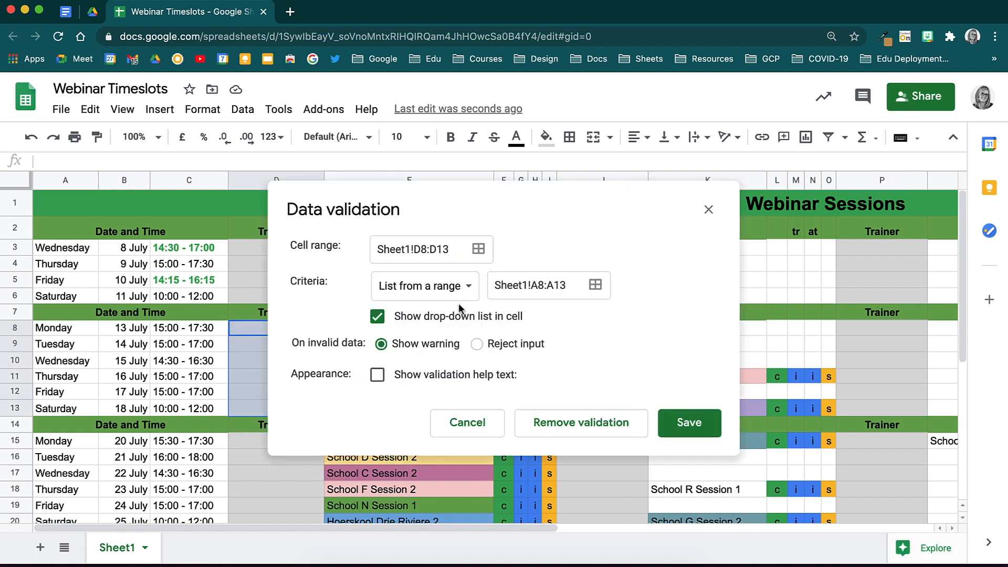
# Change the data validation criteria for D8:D13 to a list of items containing the seven trainers' names, separated by commas.
pyautogui.click(457, 294)
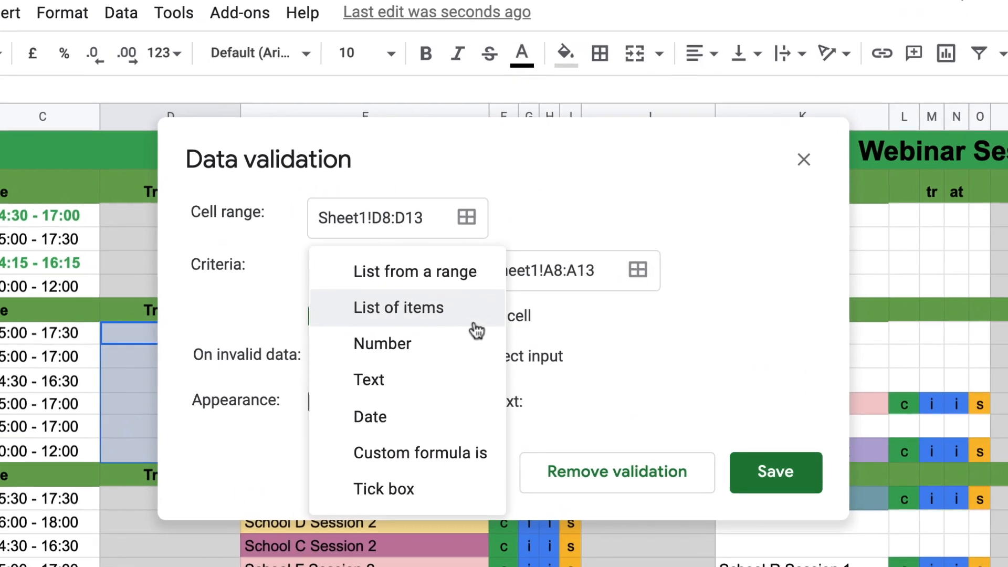
pyautogui.click(473, 325)
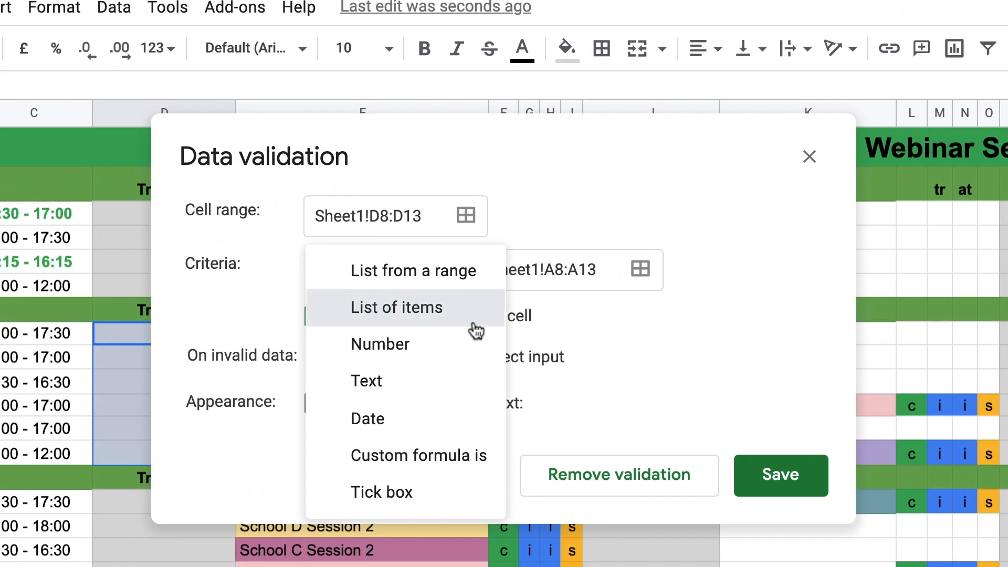
pyautogui.click(495, 273)
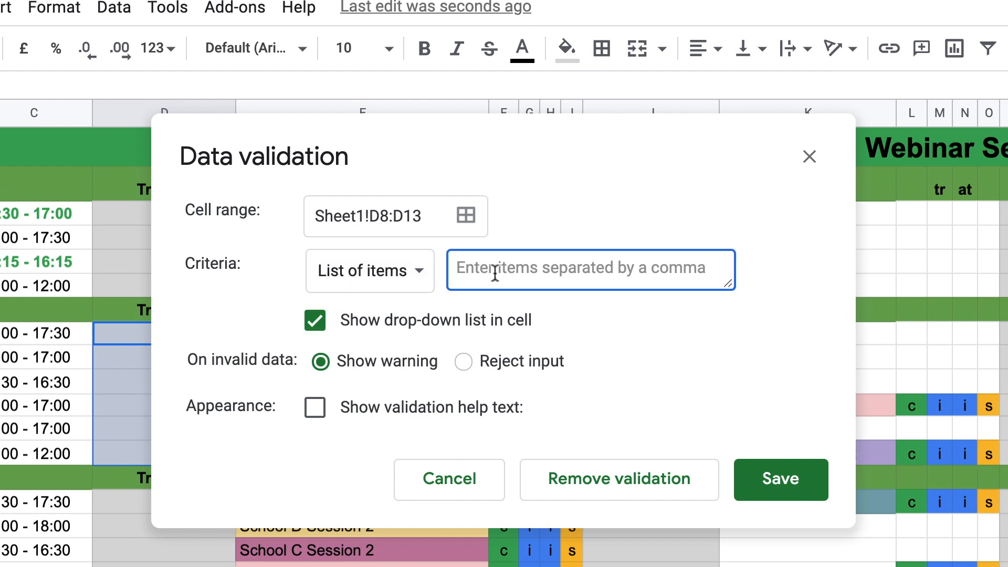
pyautogui.write('Rob, Roche')
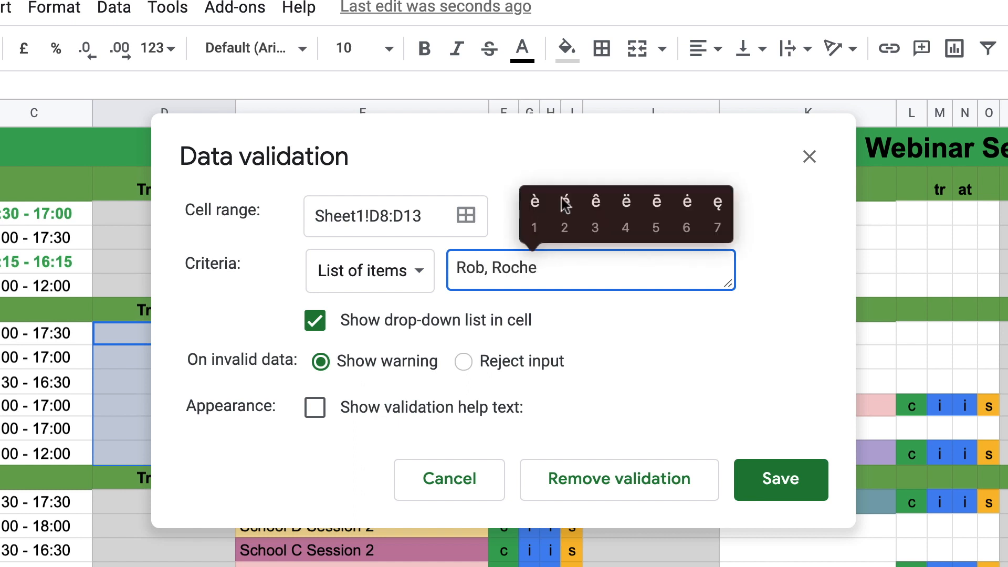
pyautogui.click(560, 203)
pyautogui.write(', Carla,')
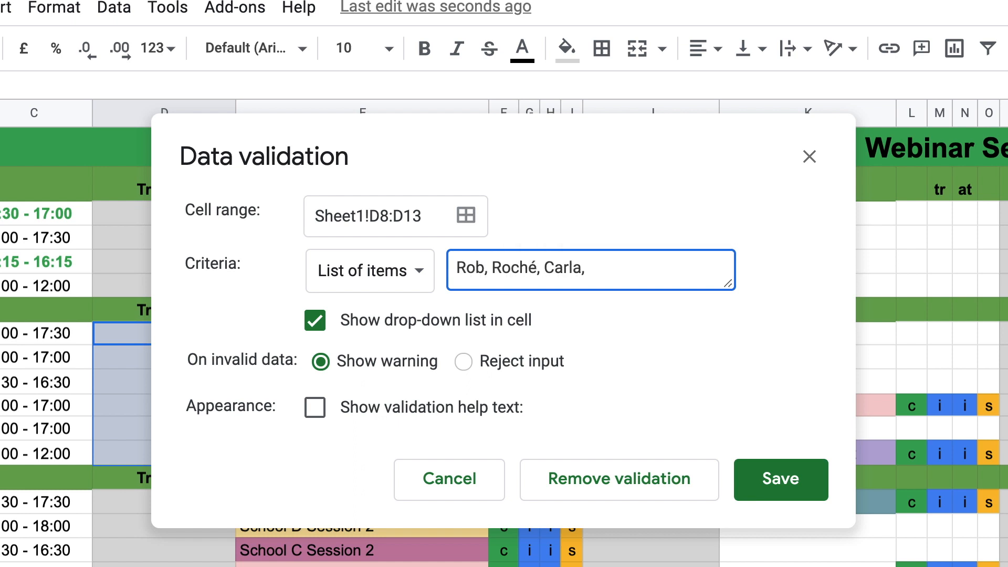
pyautogui.write(' Leandri, Jenna S, Jorge, Katy')
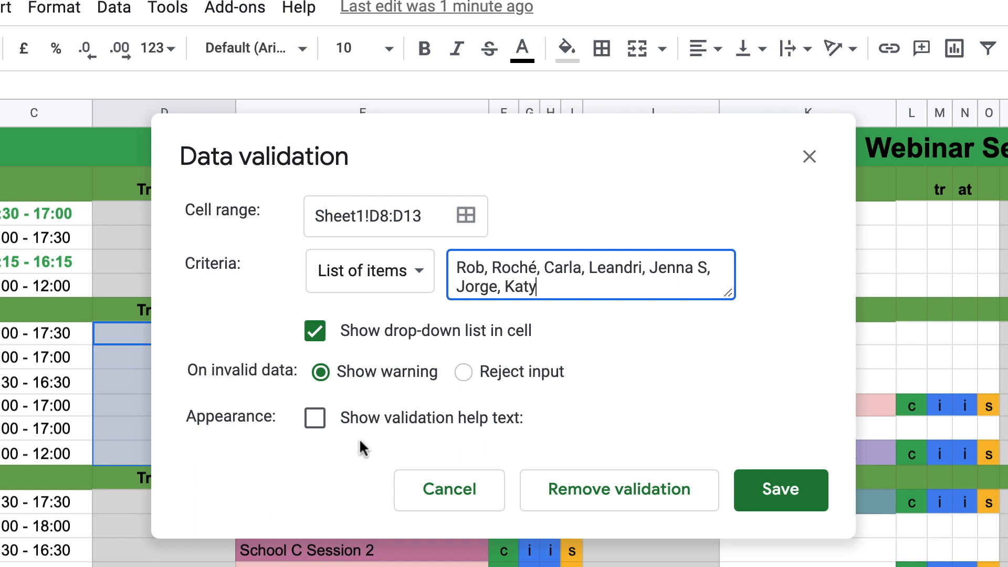
# Show the validation help text "Only one of the names on the list are permitted for these training sessions." and save the rule.
pyautogui.click(321, 425)
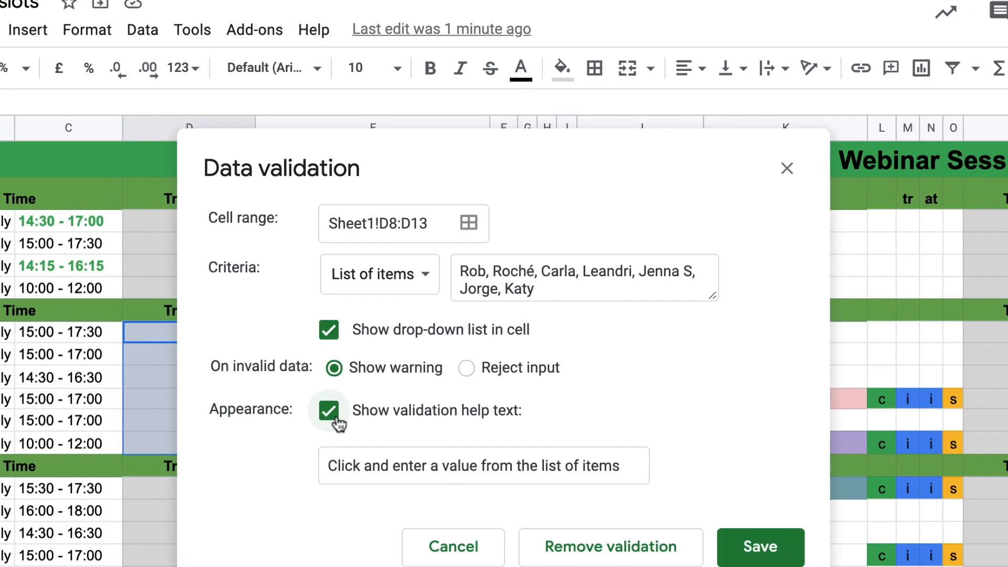
pyautogui.click(386, 471)
pyautogui.write('Only one of the names on the list are permitted for these training sessions.')
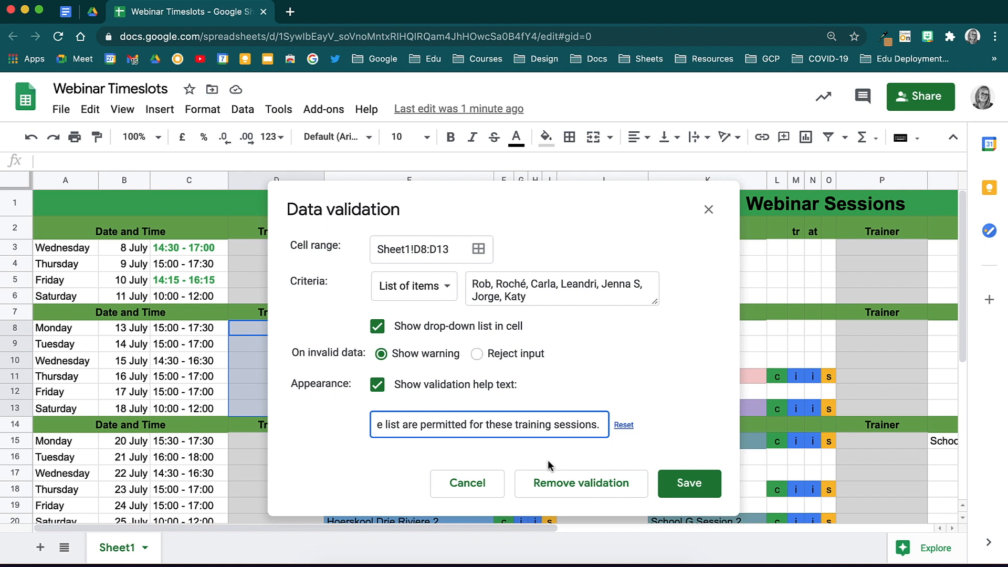
pyautogui.click(668, 494)
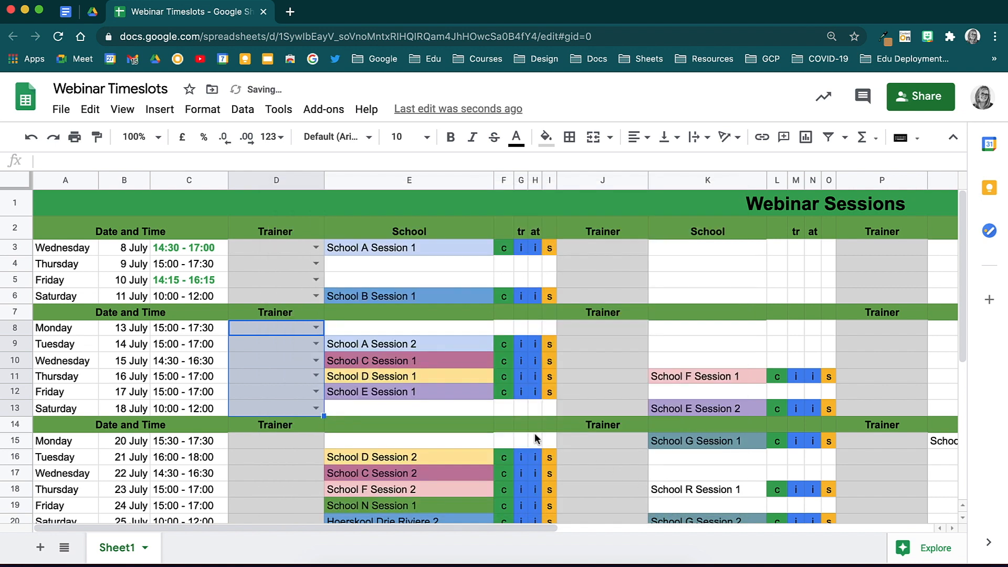
# Assign the first trainer in the drop-down list to the Tuesday 14 July session in D9.
pyautogui.click(318, 347)
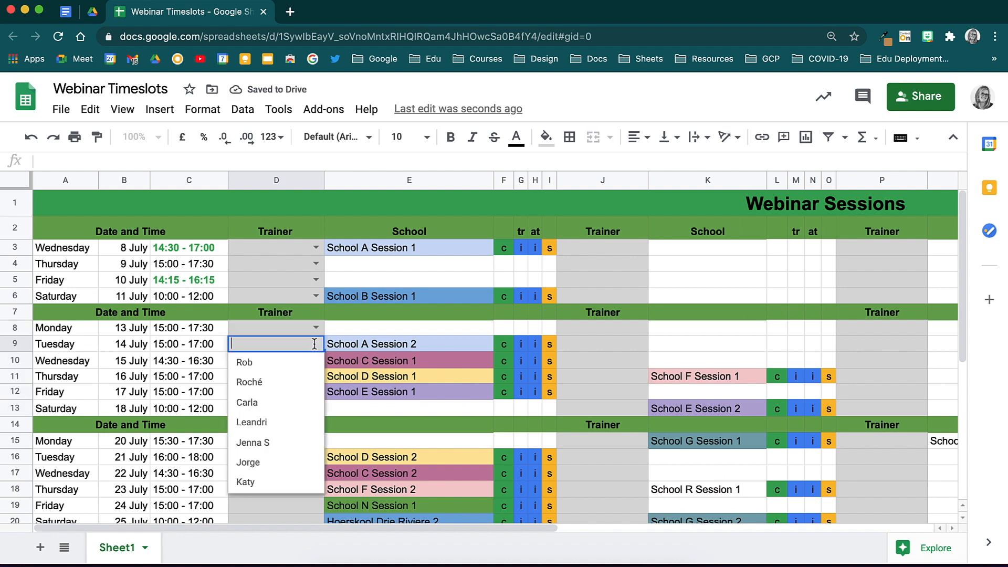
pyautogui.click(303, 368)
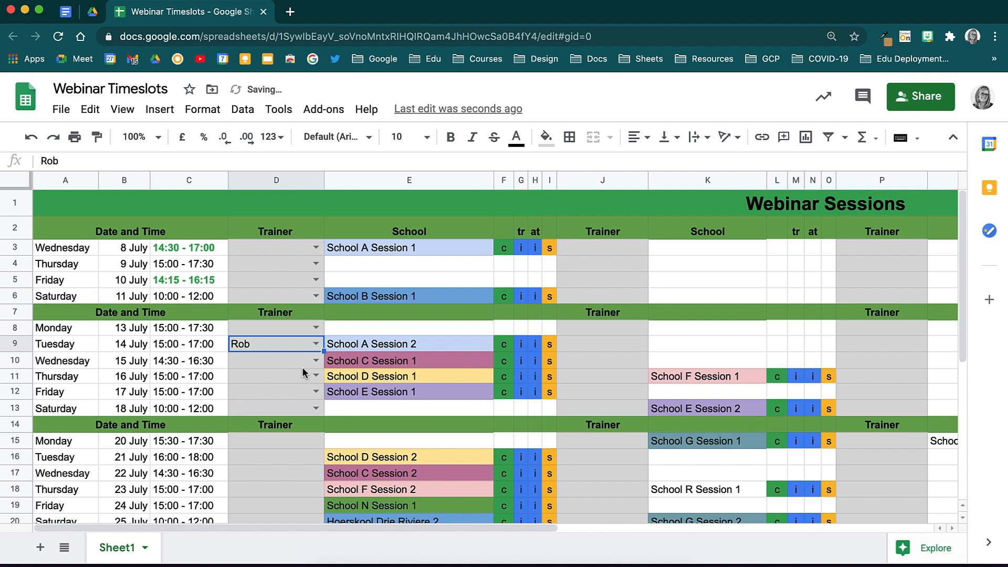
# Clear the trainer from D9 and copy the drop-down cells D8:D13 to the remaining Trainer cells in columns D, J and P.
pyautogui.press('Delete')
pyautogui.moveTo(295, 330); pyautogui.dragTo(293, 411)
pyautogui.press('super+c')
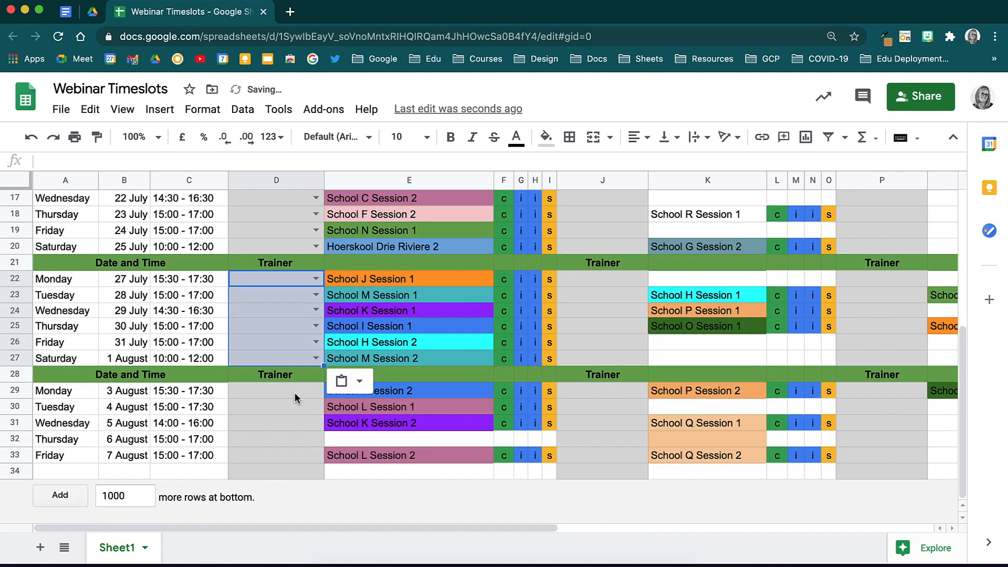
# Remove the data validation from the surplus cells J34 and D34 below the timetable.
pyautogui.click(619, 471)
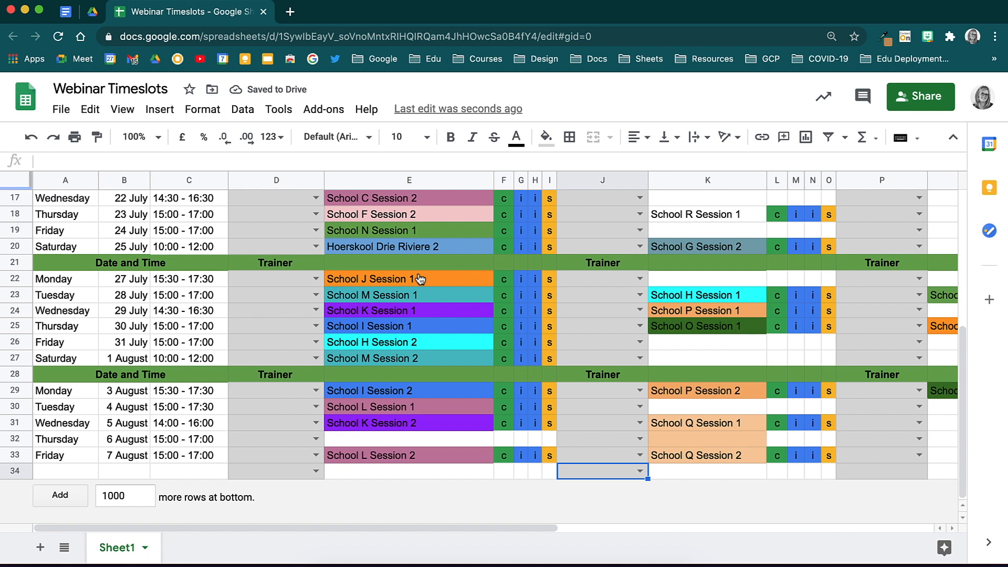
pyautogui.click(243, 109)
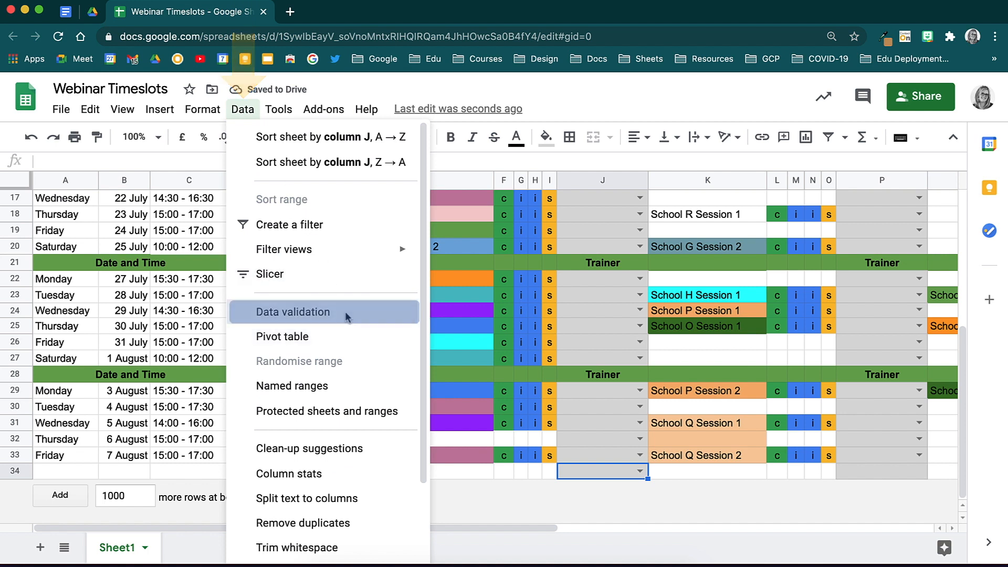
pyautogui.click(345, 311)
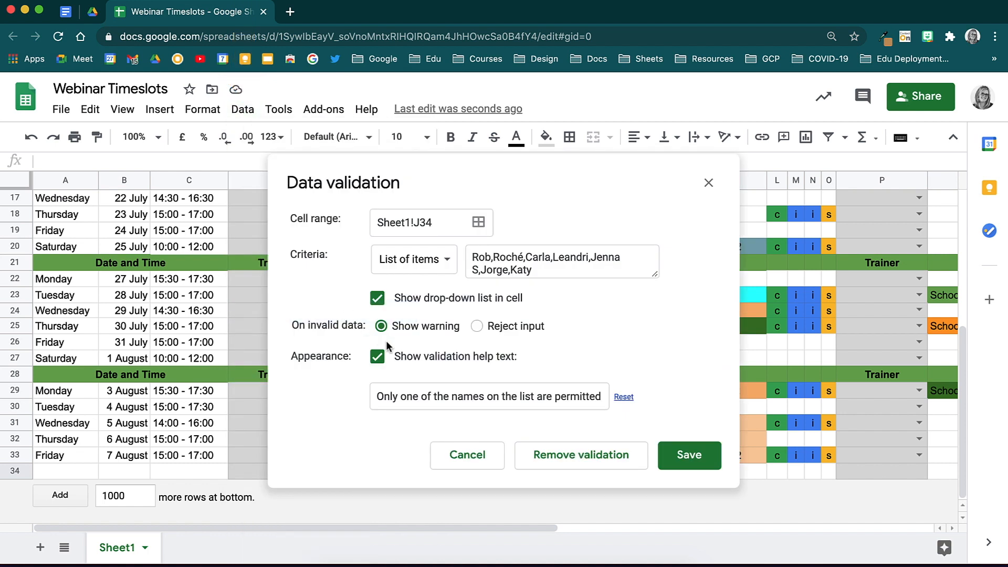
pyautogui.click(547, 460)
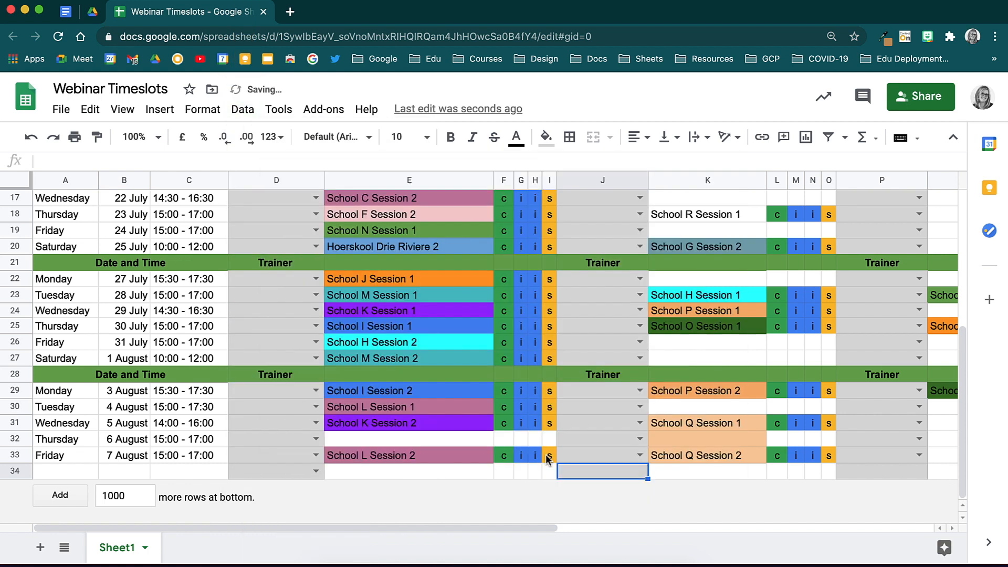
pyautogui.click(292, 472)
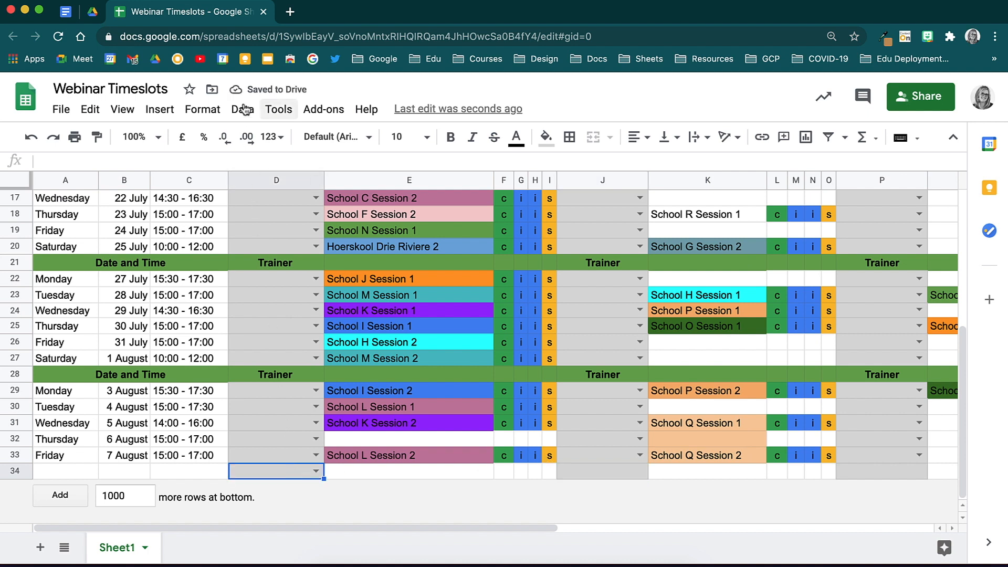
pyautogui.click(243, 109)
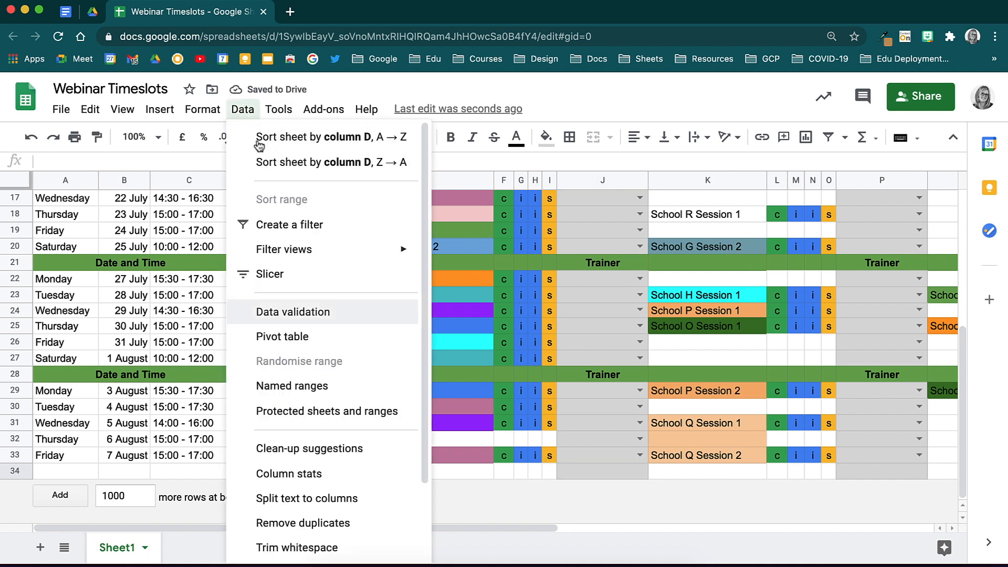
pyautogui.click(315, 311)
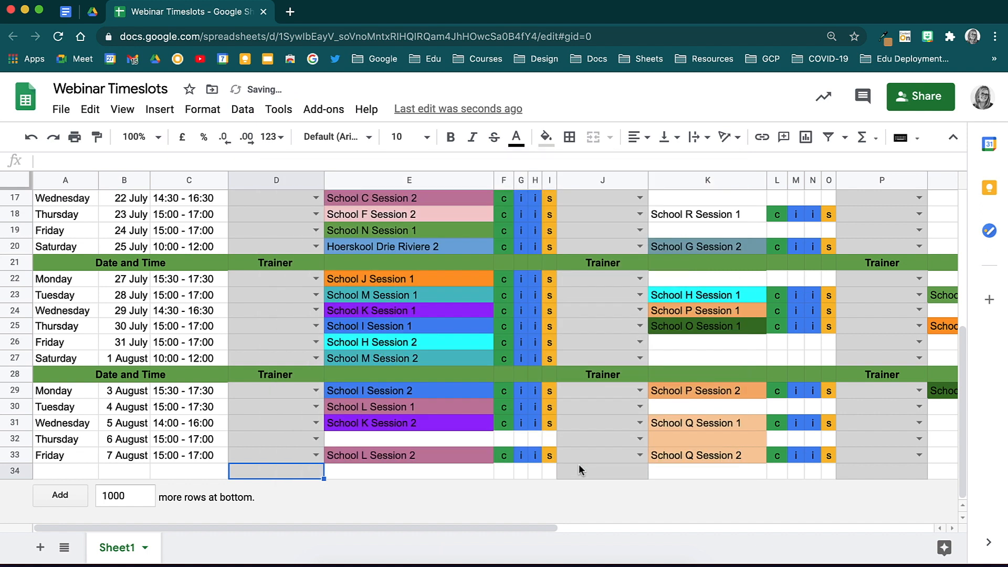
# Apply data validation to cell A1 of Sheet2 requiring a number between 50 and 100, with invalid data showing a warning.
pyautogui.click(481, 475)
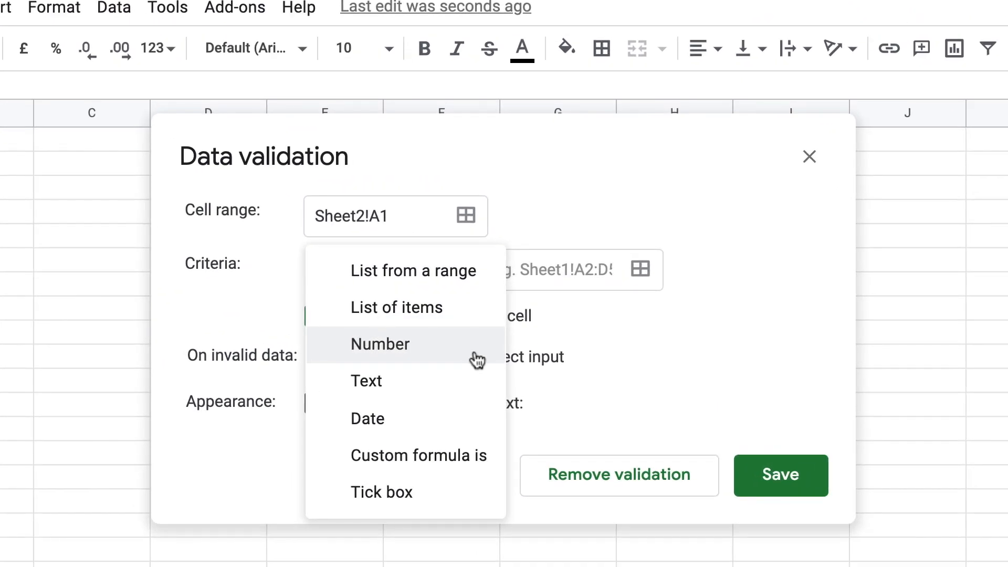
pyautogui.click(477, 360)
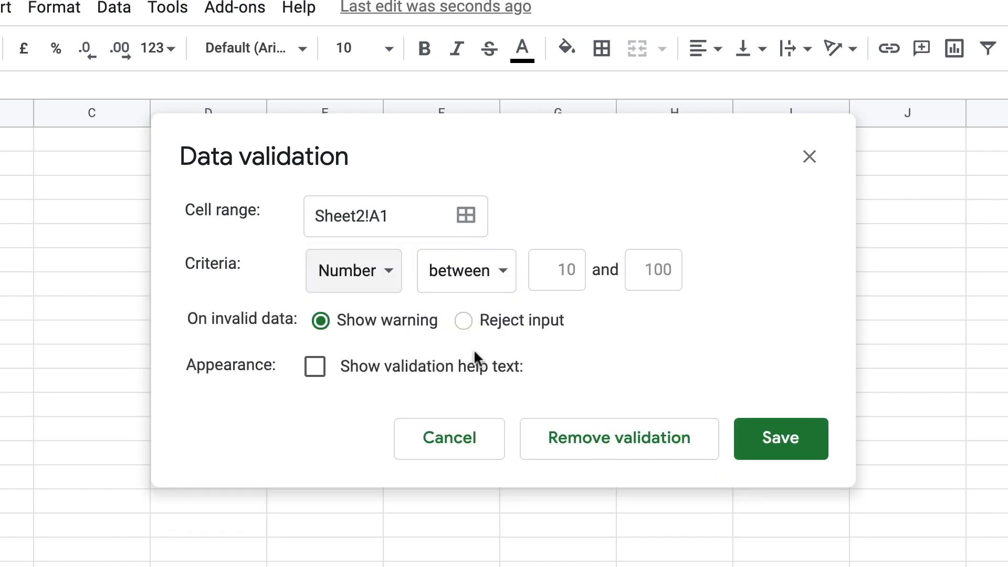
pyautogui.click(505, 282)
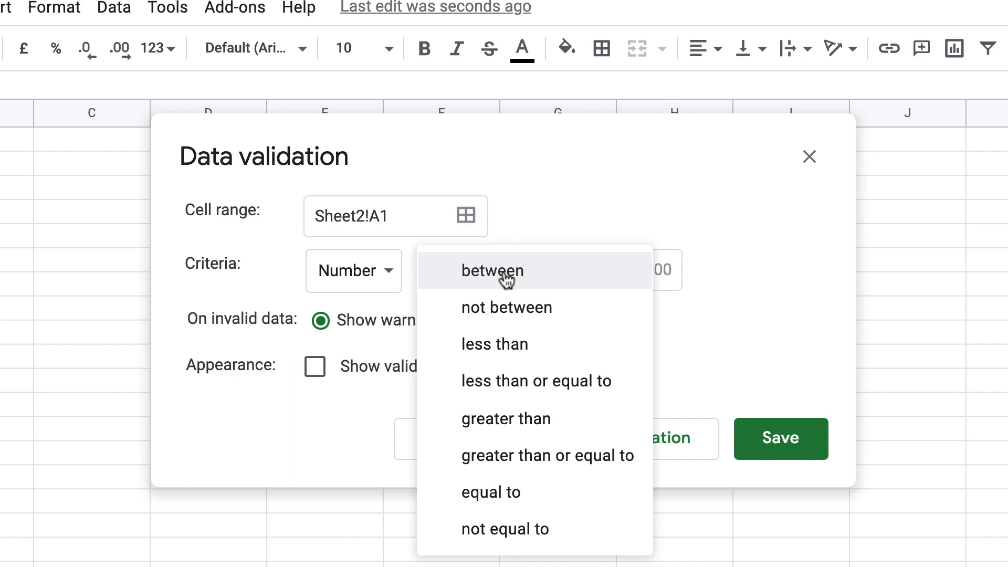
pyautogui.click(505, 278)
pyautogui.click(561, 272)
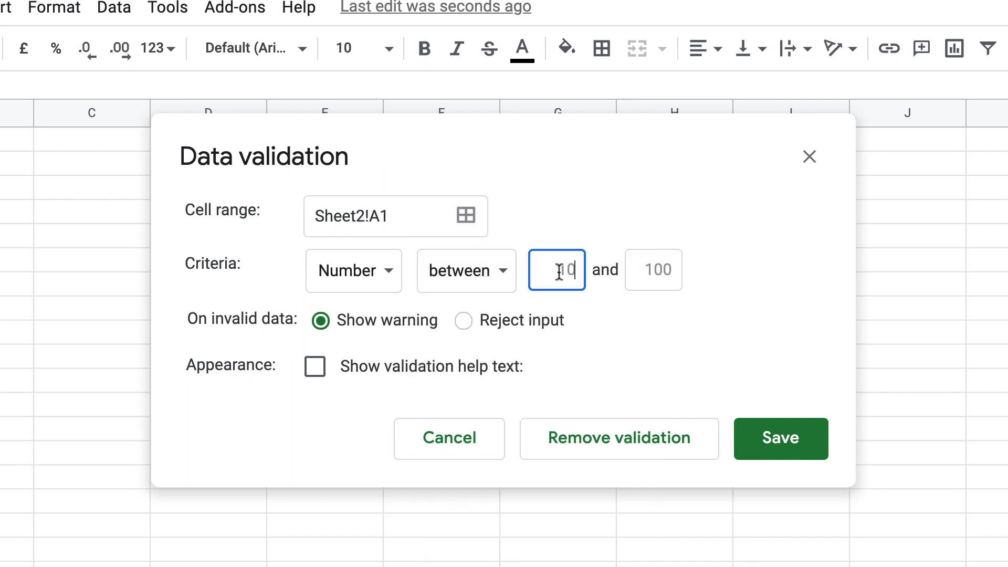
pyautogui.write('50')
pyautogui.click(668, 275)
pyautogui.write('100')
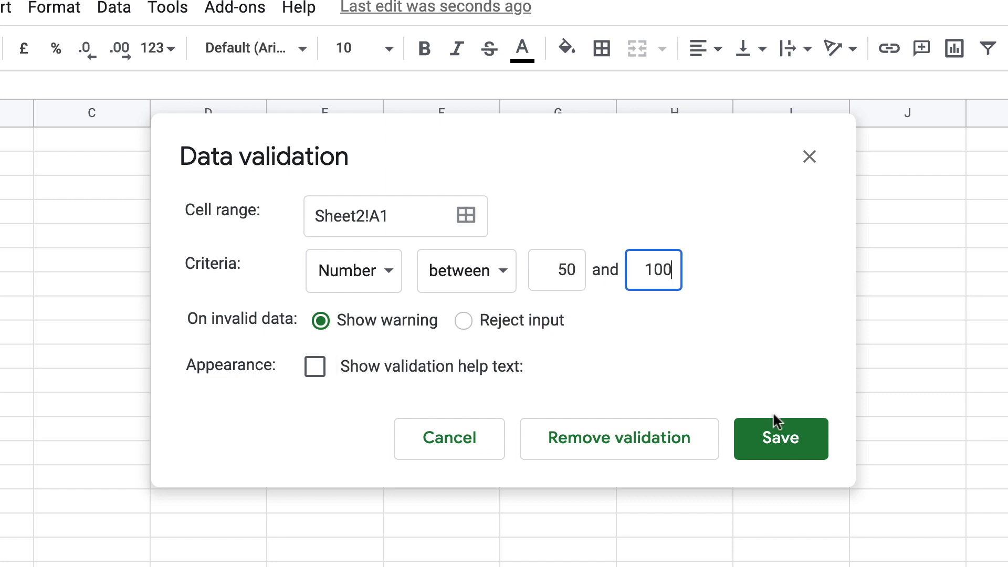
pyautogui.click(781, 437)
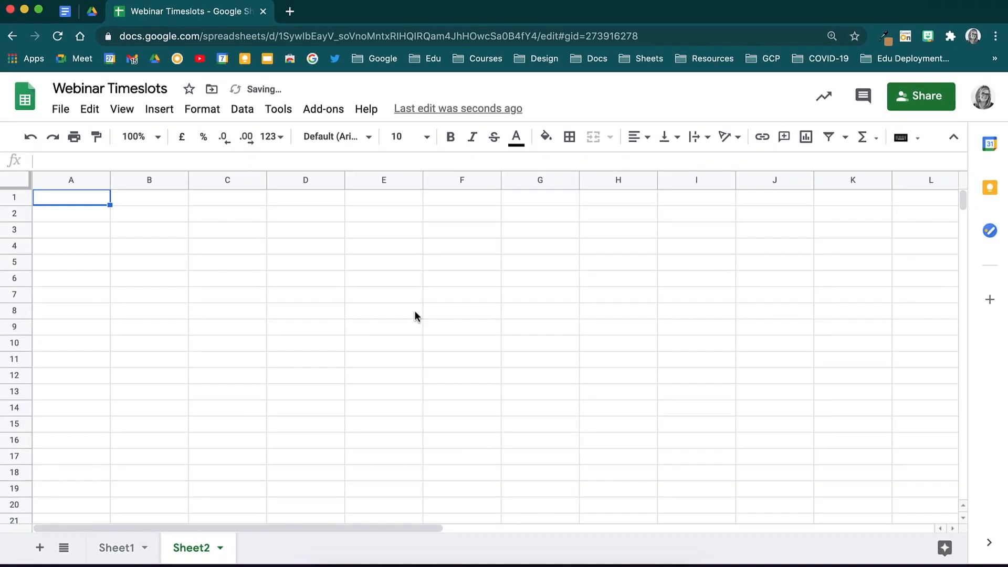
# Enter 43 in A1 to test the number rule and read the cell's validation note.
pyautogui.write('43')
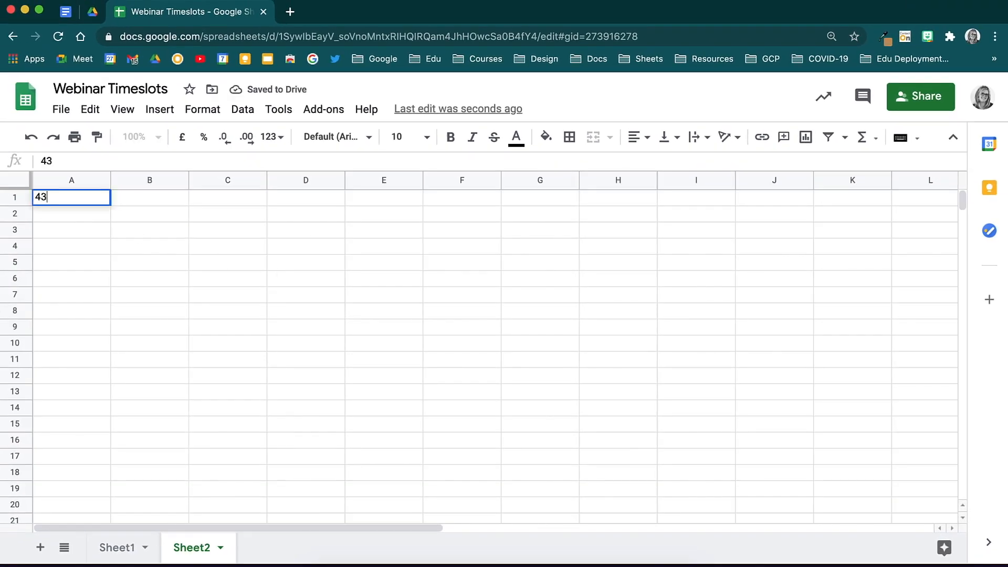
pyautogui.press('Return')
pyautogui.moveTo(88, 196)
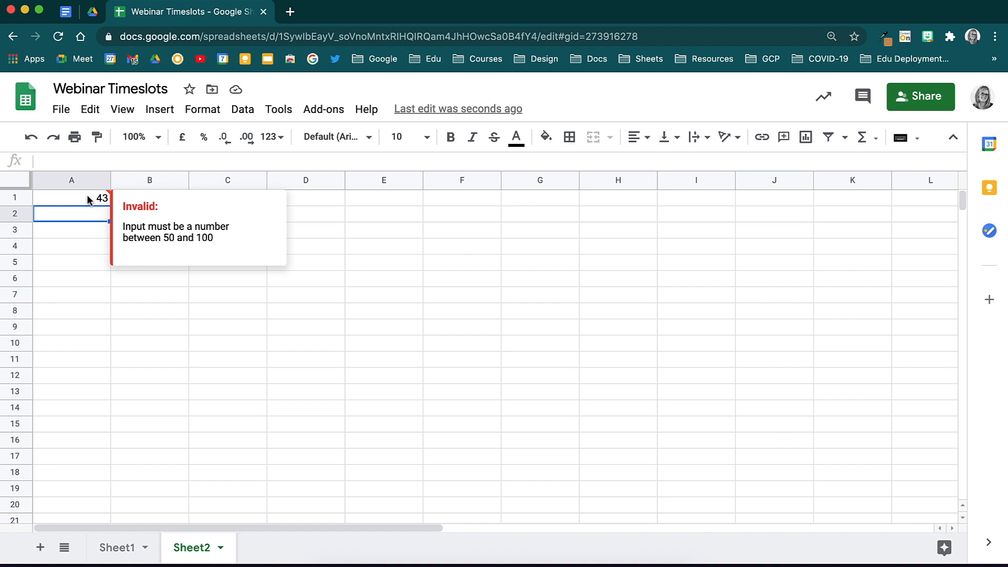
# Change A1's data validation rule to reject invalid input and save it.
pyautogui.click(87, 195)
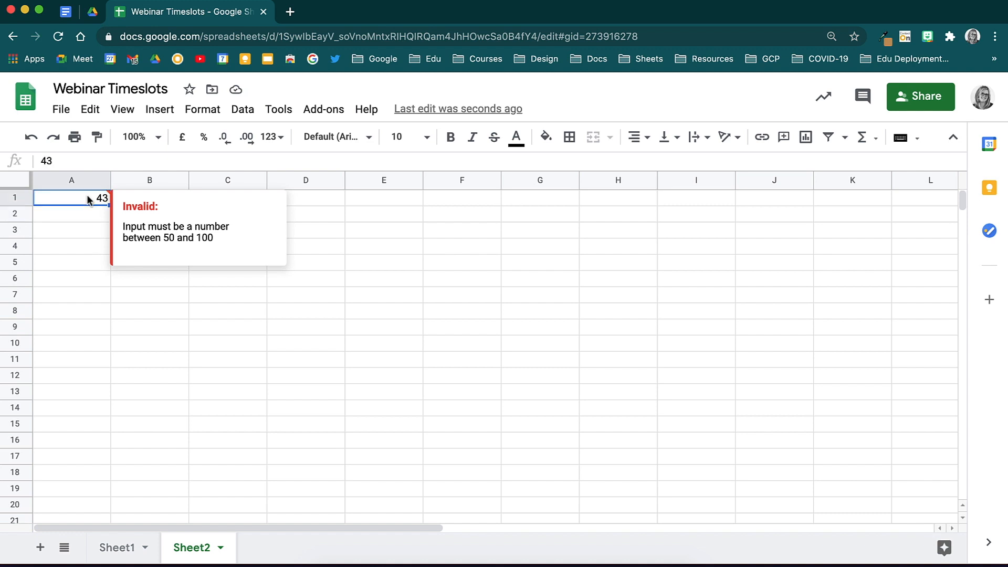
pyautogui.click(243, 109)
pyautogui.click(292, 311)
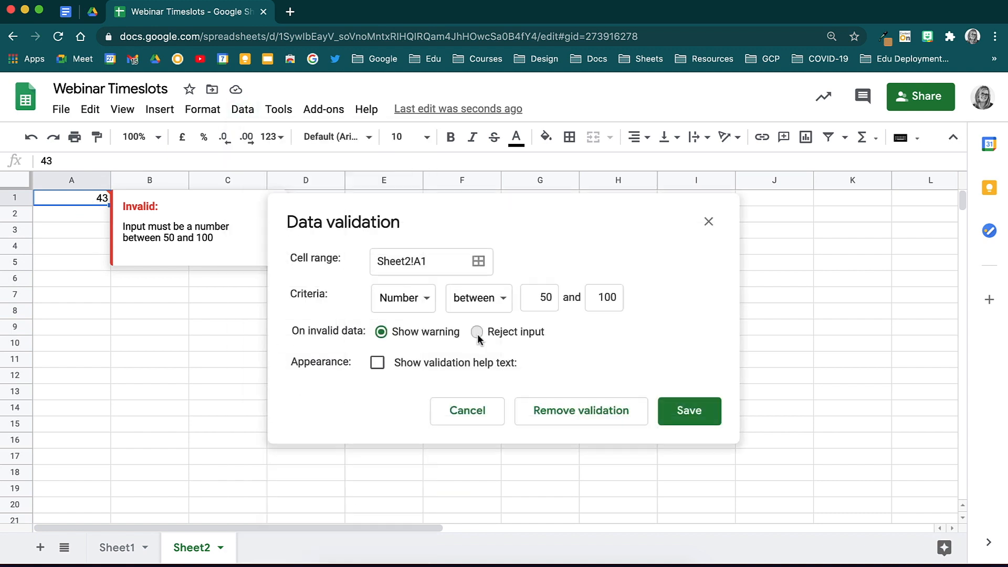
pyautogui.click(477, 334)
pyautogui.click(687, 410)
# Try to enter an out-of-range number in A1 again and dismiss the alert.
pyautogui.press('Return')
pyautogui.press('Return')
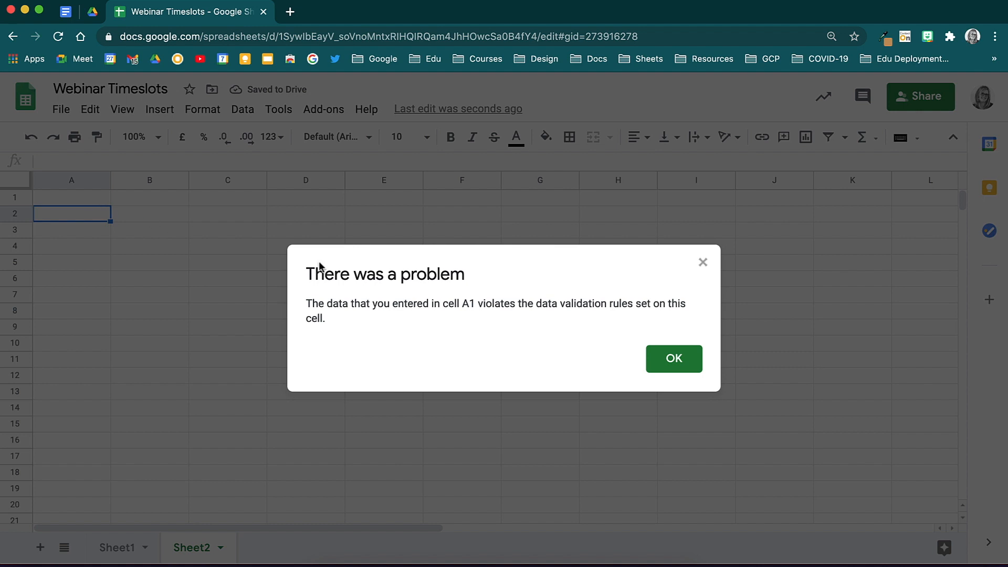
pyautogui.click(668, 361)
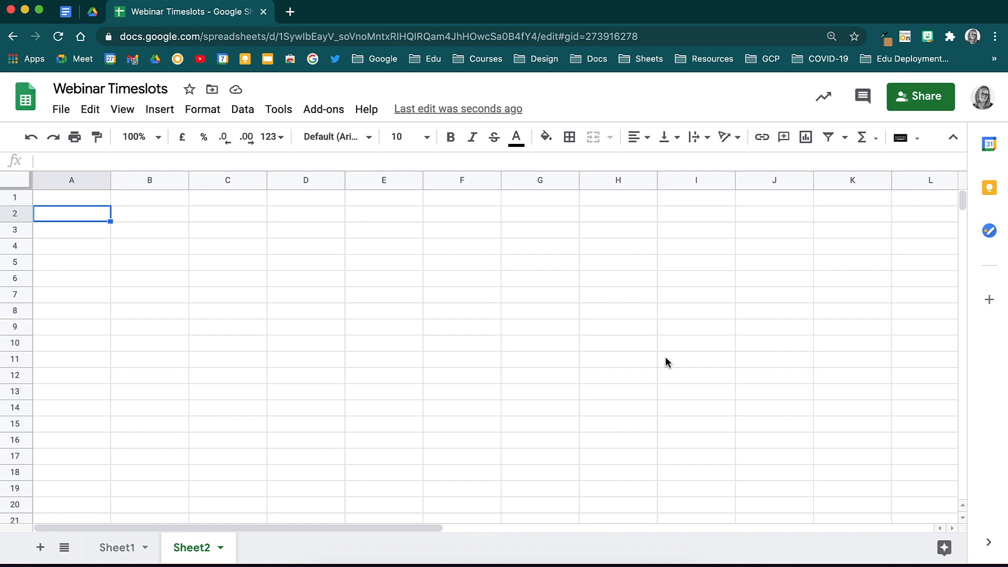
# Open data validation for cell A2, choose Text as the criteria and examine its available conditions.
pyautogui.click(243, 111)
pyautogui.click(351, 314)
pyautogui.click(470, 288)
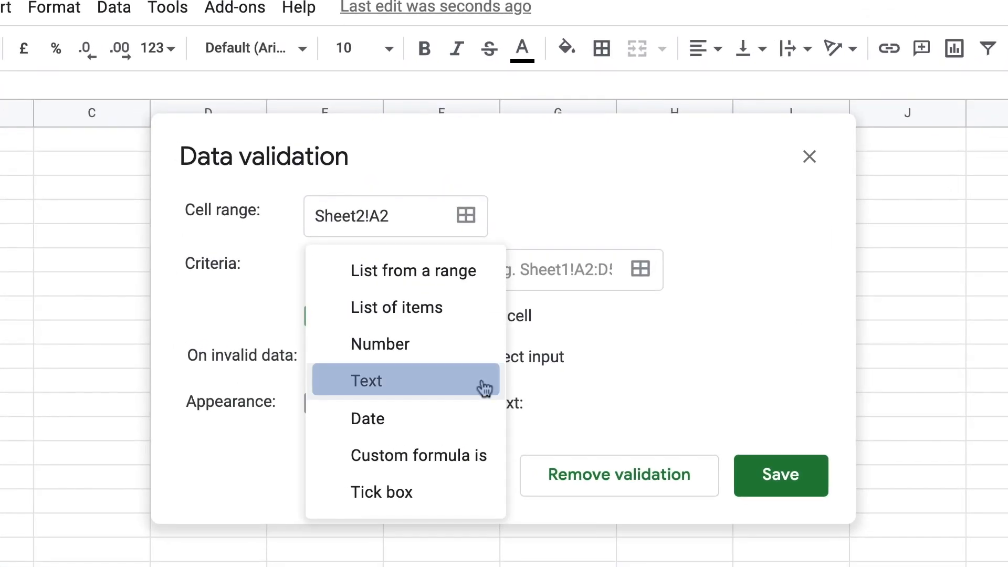
pyautogui.click(488, 364)
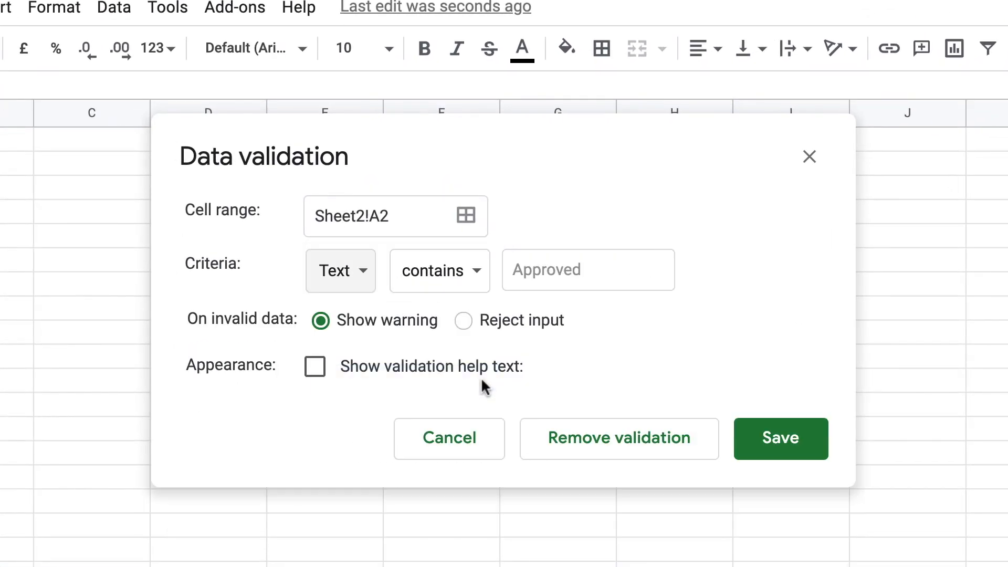
pyautogui.click(475, 272)
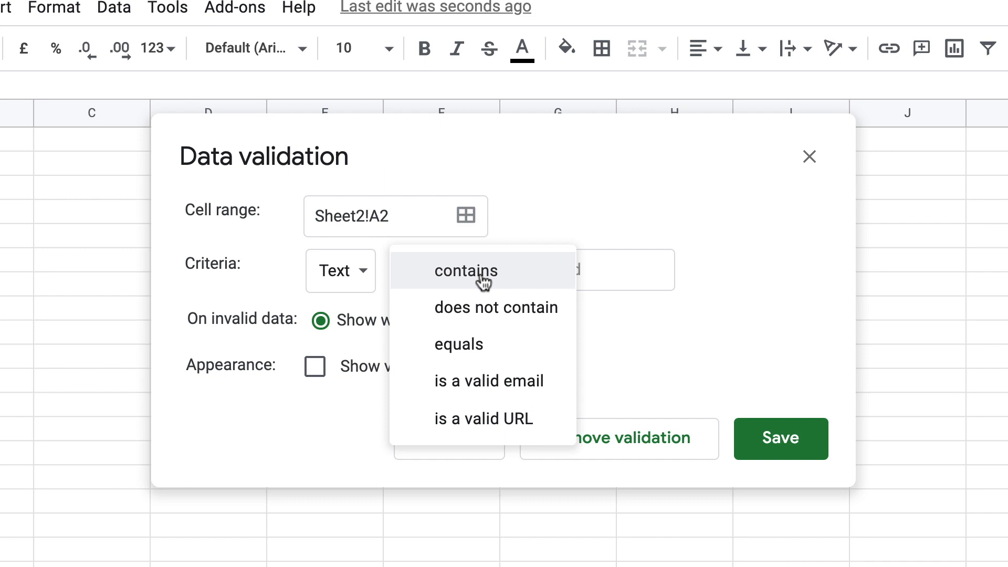
pyautogui.click(628, 340)
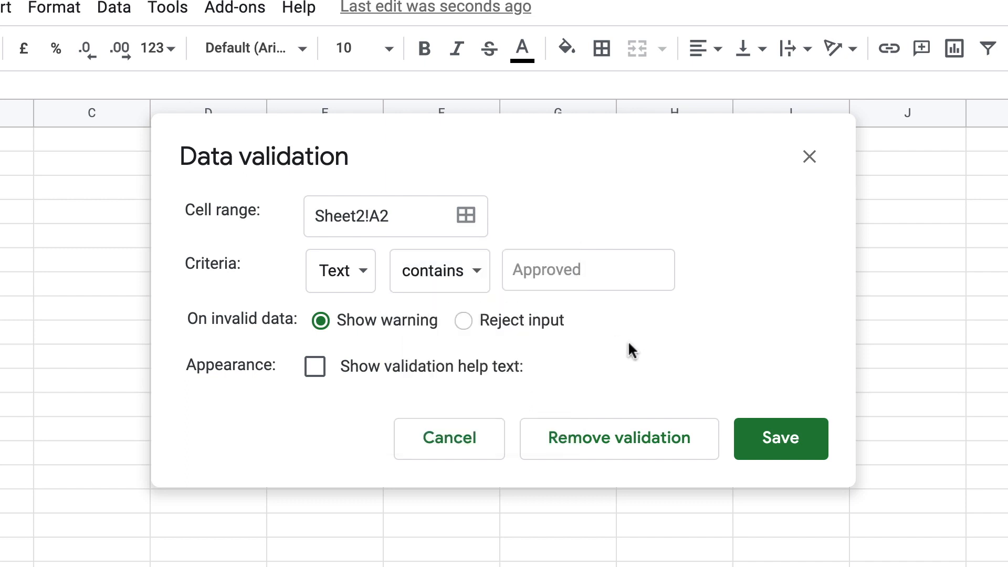
# Switch A2's criteria to Date, examine the date conditions, and look at the Custom formula option.
pyautogui.click(362, 275)
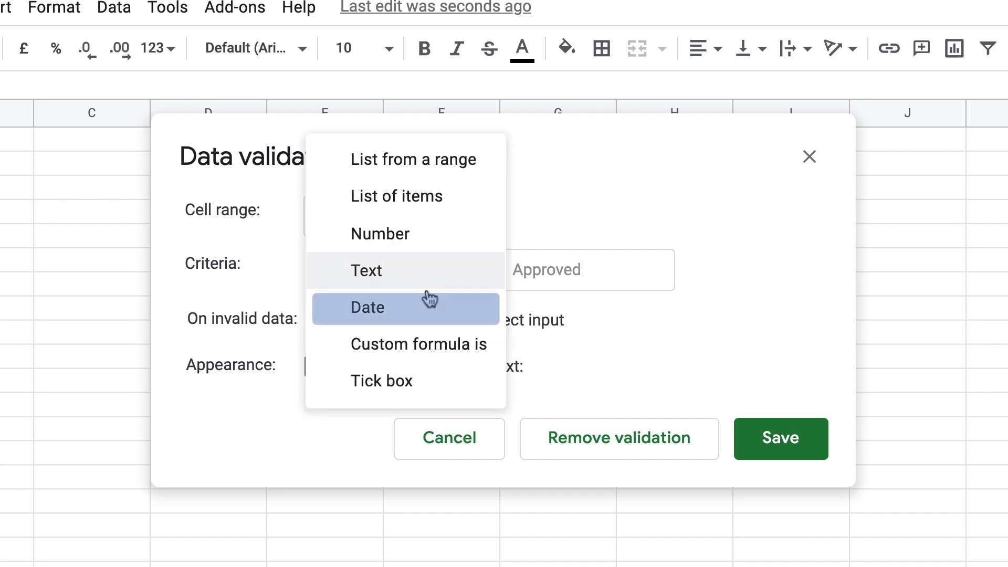
pyautogui.click(476, 314)
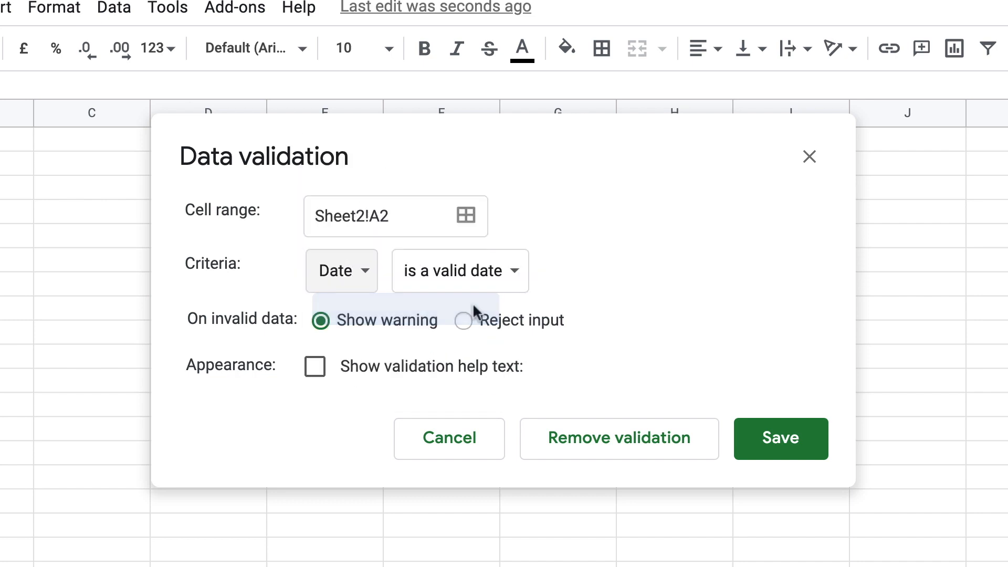
pyautogui.click(517, 275)
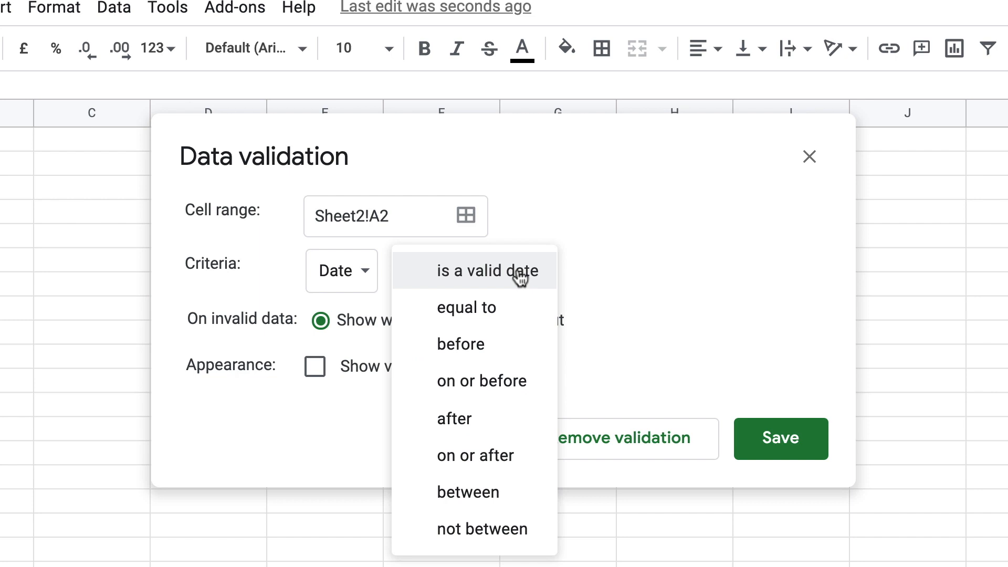
pyautogui.click(366, 271)
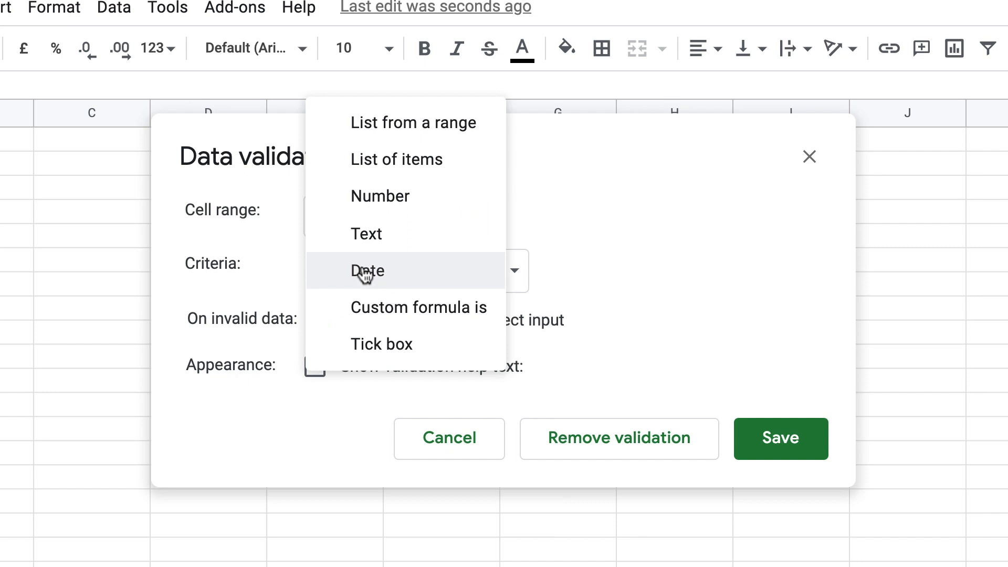
pyautogui.click(492, 318)
# Set the data validation criteria for A2 to Tick box and save the rule.
pyautogui.click(466, 274)
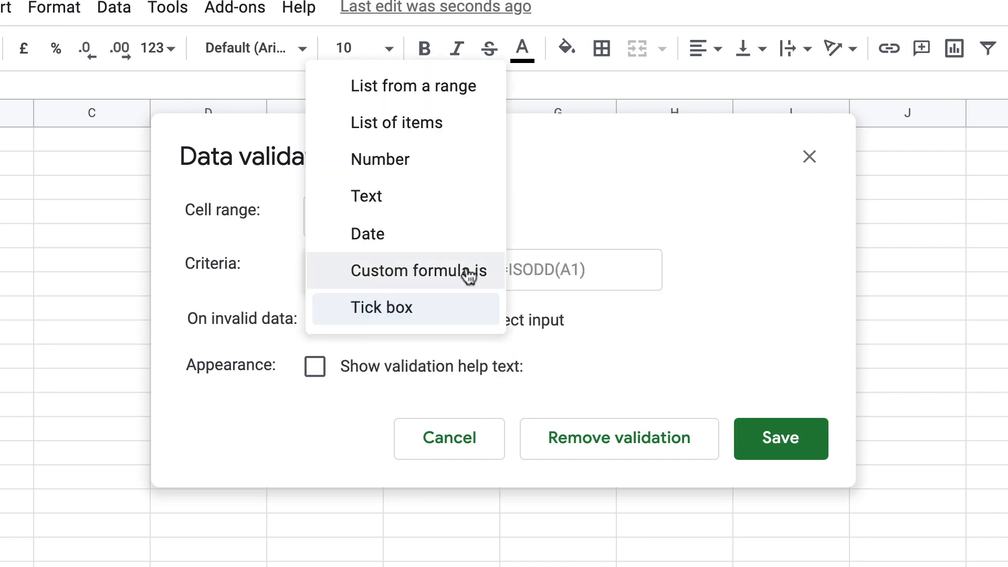
pyautogui.click(467, 318)
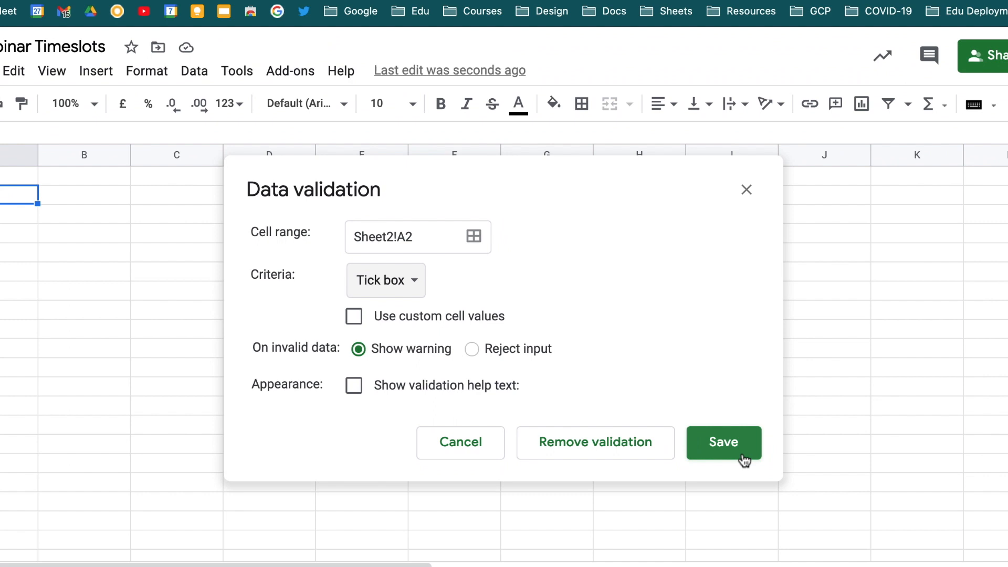
pyautogui.click(781, 475)
# Insert tick boxes in the range C2:C15 without using data validation.
pyautogui.moveTo(249, 220); pyautogui.dragTo(250, 430)
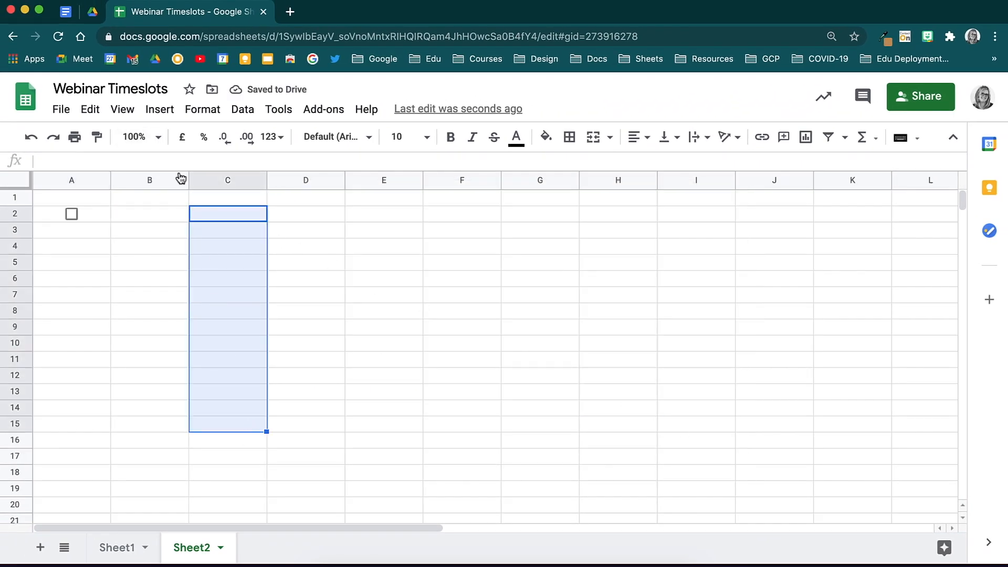
pyautogui.click(163, 117)
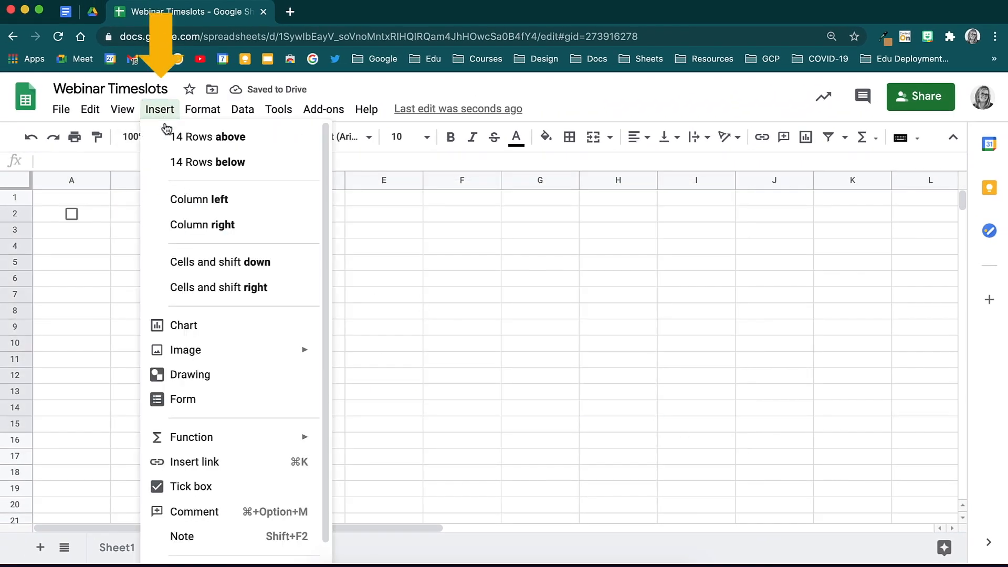
pyautogui.click(240, 492)
# Tick the boxes in cells C5, C6, C7 and C8.
pyautogui.click(277, 264)
pyautogui.click(229, 262)
pyautogui.click(230, 279)
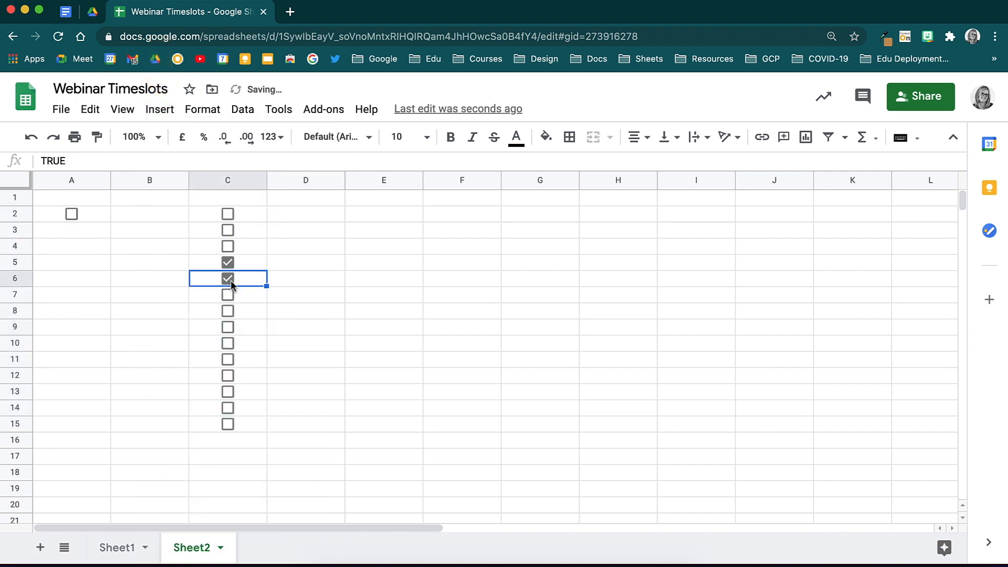
pyautogui.click(231, 295)
pyautogui.click(231, 312)
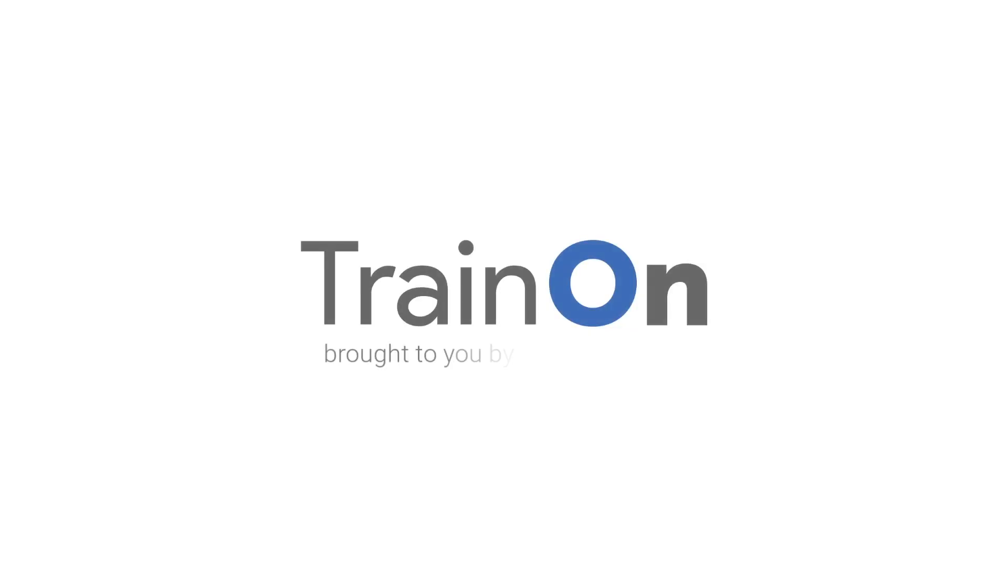